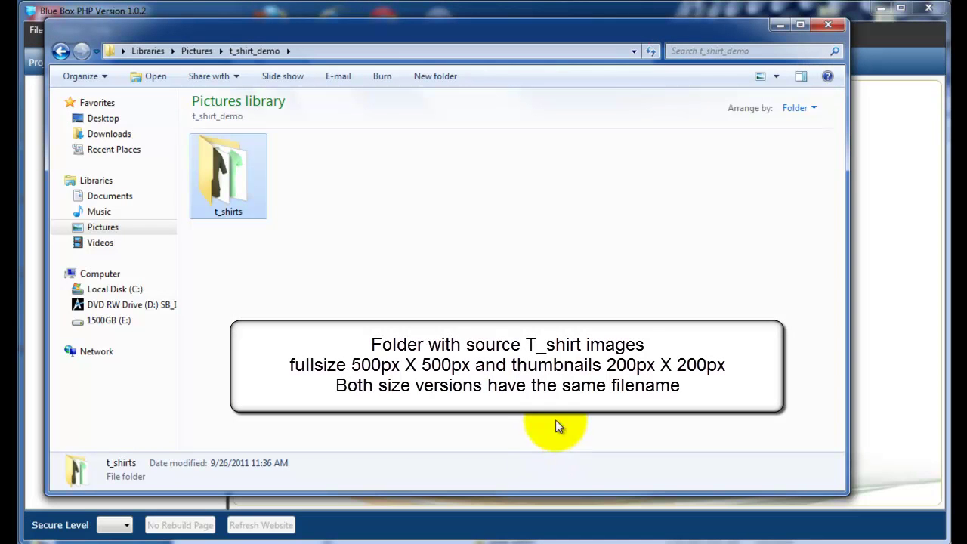
# Step: Examine the t1_1309190087.jpg file details in the t_shirts folder and its thumbs subfolder, and minimize the file window
pyautogui.moveTo(226, 172)
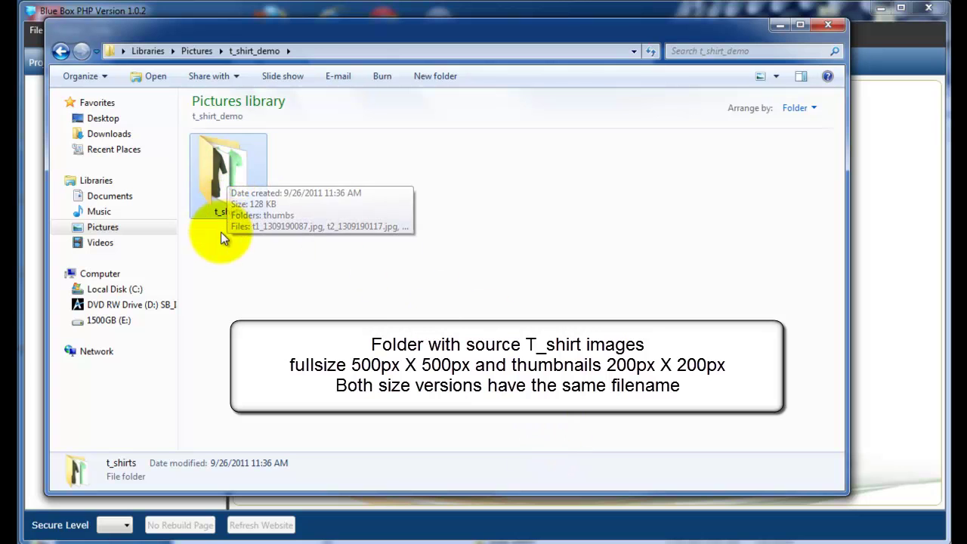
pyautogui.doubleClick(216, 178)
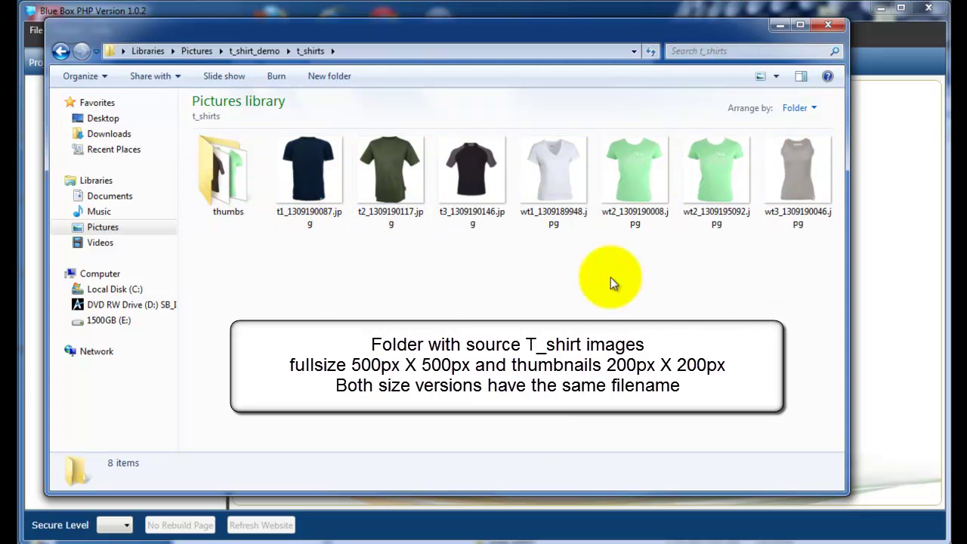
pyautogui.click(307, 166)
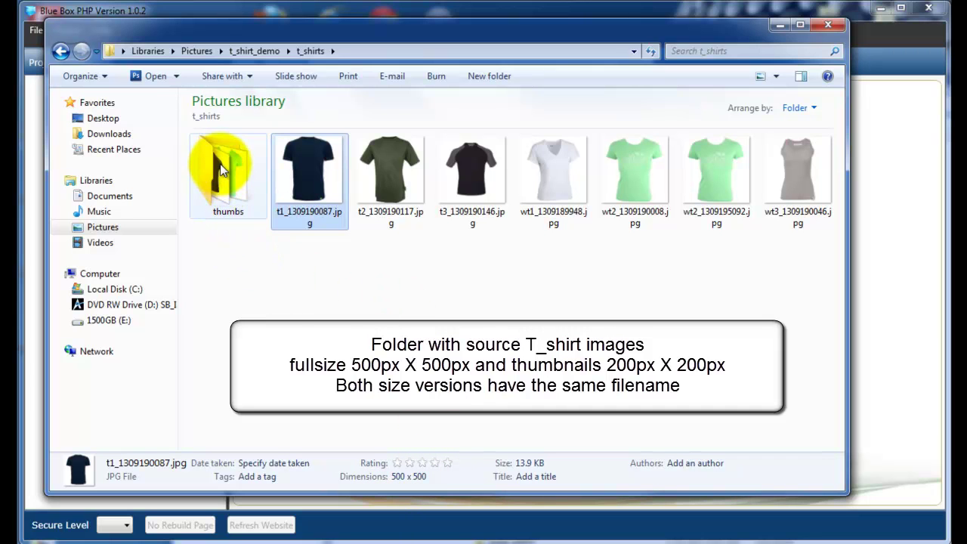
pyautogui.doubleClick(224, 215)
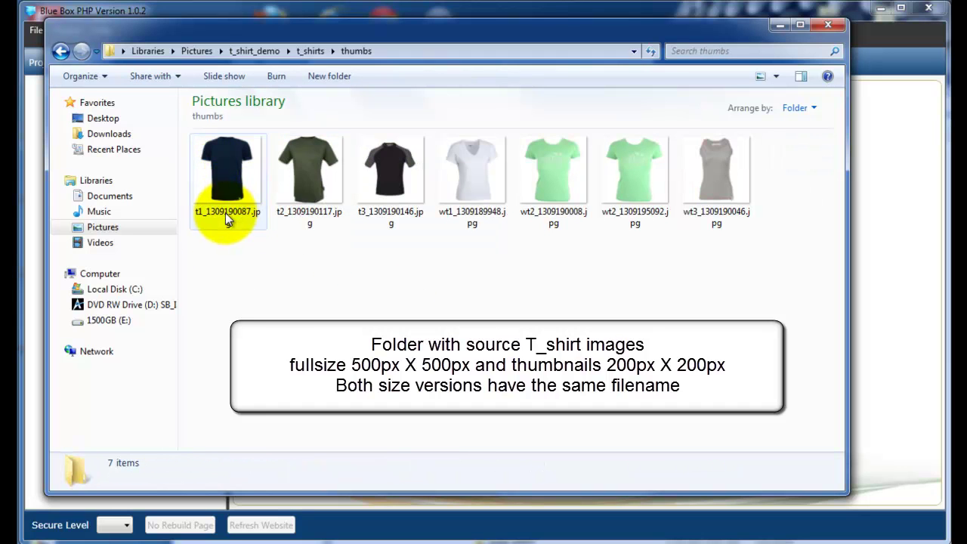
pyautogui.click(239, 172)
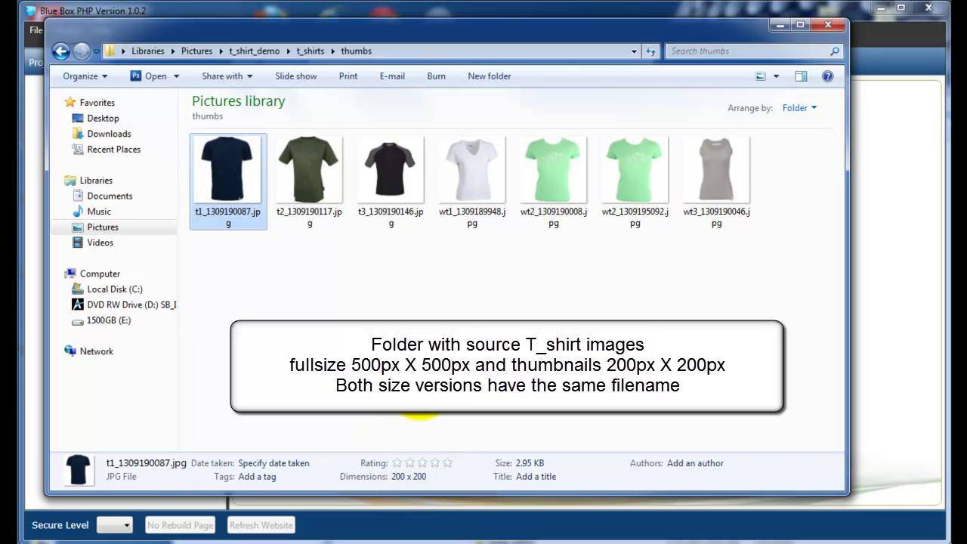
pyautogui.click(779, 26)
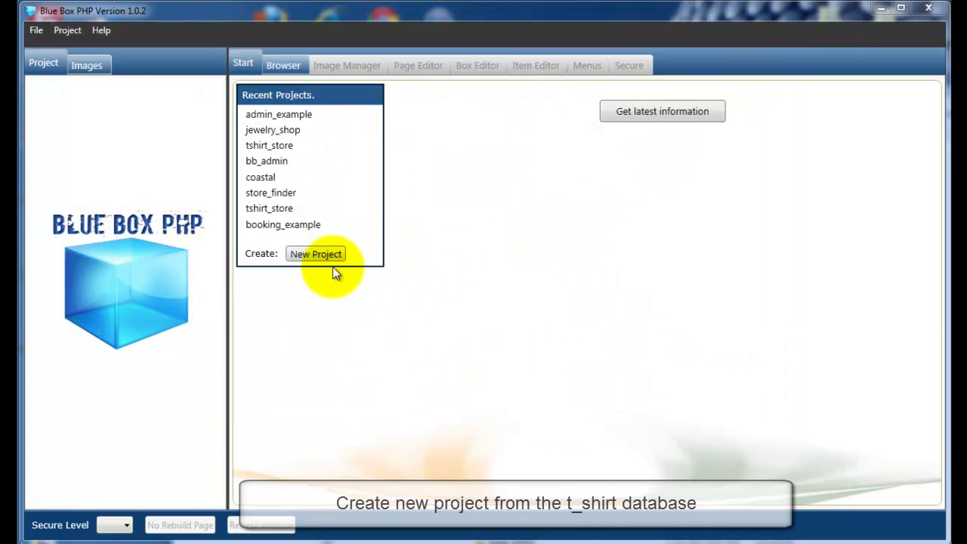
# Step: Create a new project named Image_demo using the XAMP_username_root_no_password connection and the tshirt_store database
pyautogui.click(323, 255)
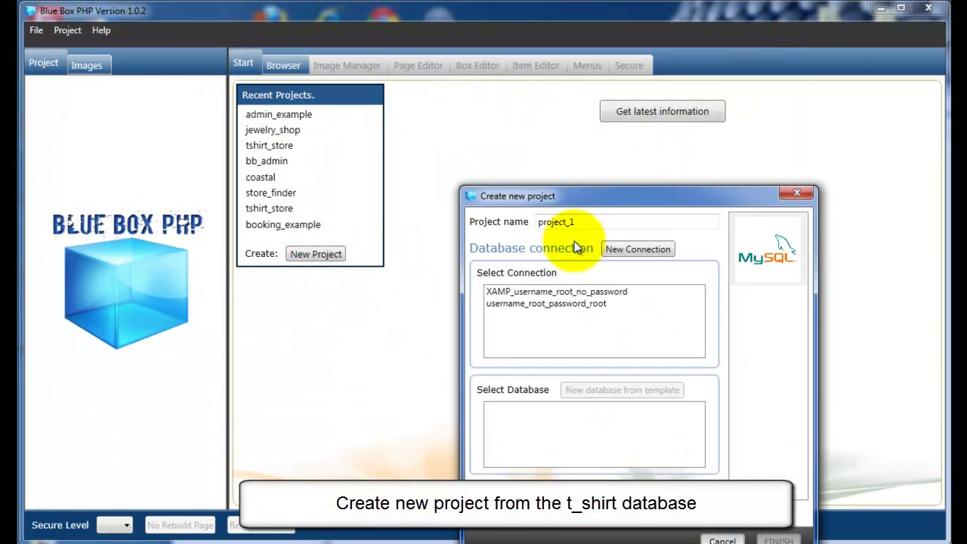
pyautogui.moveTo(605, 194); pyautogui.dragTo(404, 143)
pyautogui.write('t')
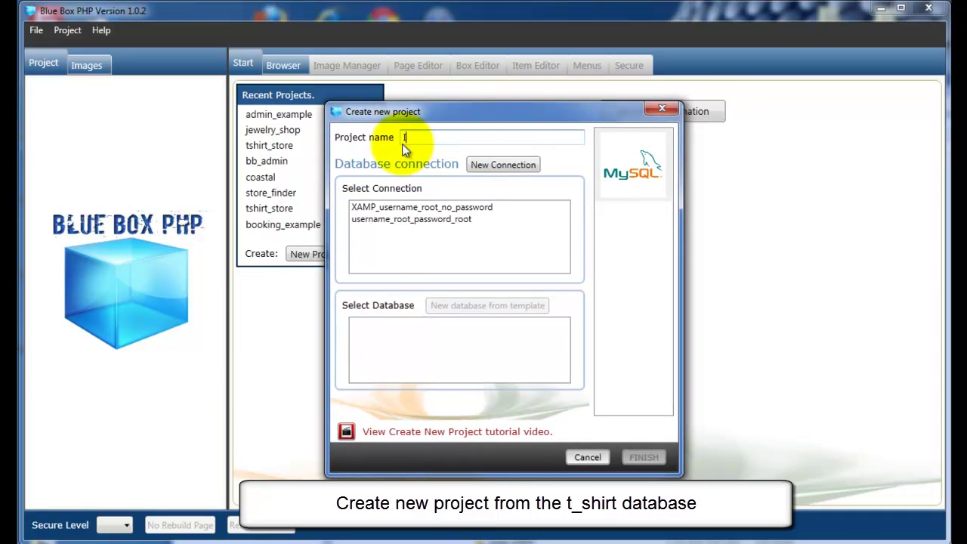
pyautogui.write('mage_demo')
pyautogui.click(420, 206)
pyautogui.moveTo(563, 340); pyautogui.dragTo(567, 367)
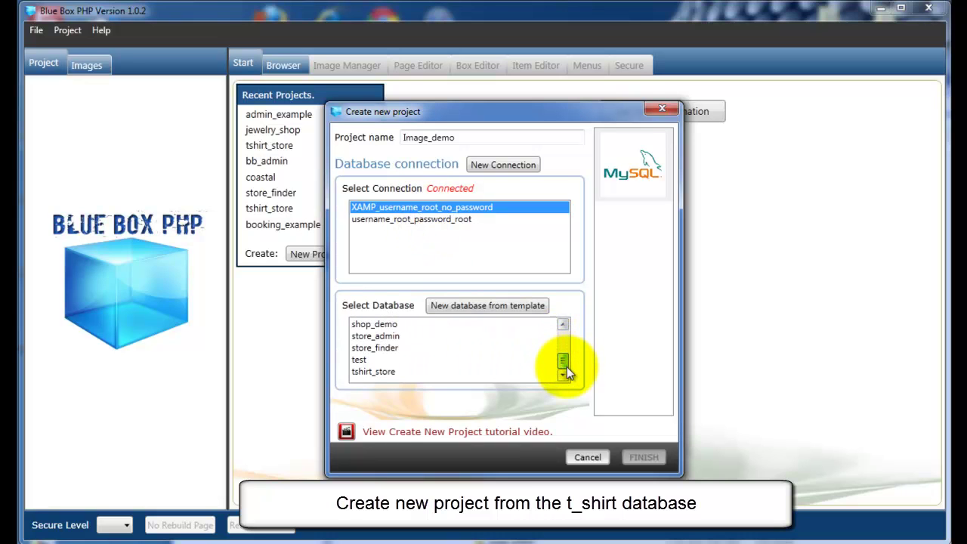
pyautogui.click(393, 371)
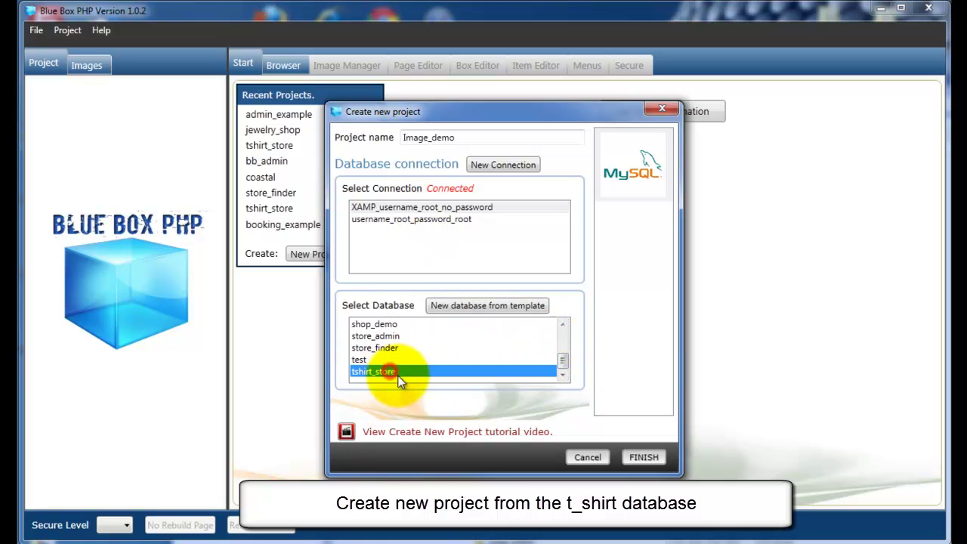
pyautogui.click(650, 457)
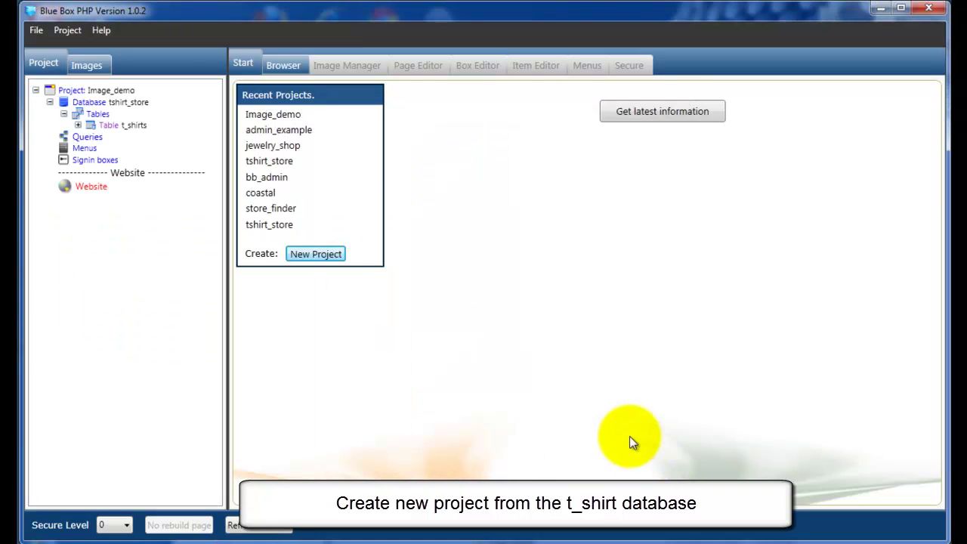
# Step: Expand the t_shirts table down to its DataBox fields and add a website page named index from the Header template
pyautogui.click(78, 125)
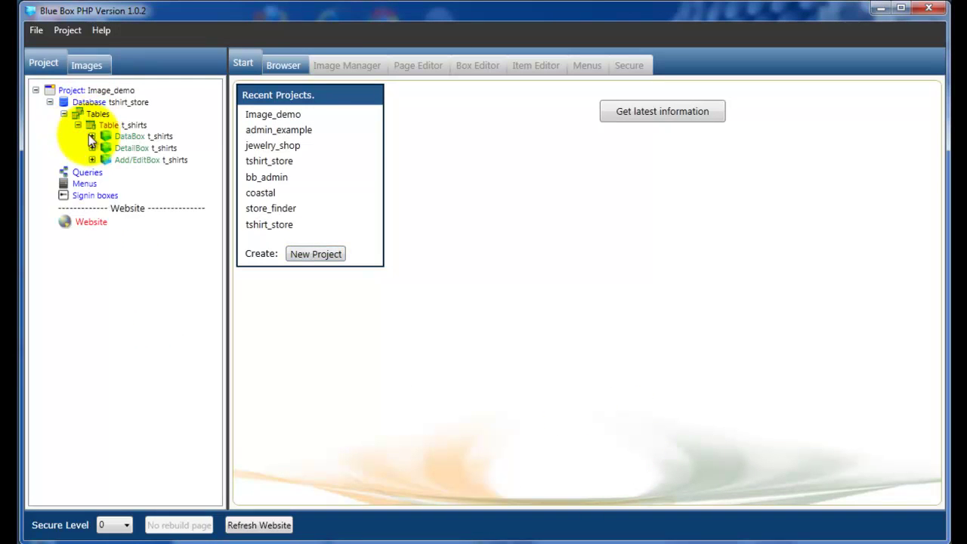
pyautogui.click(92, 136)
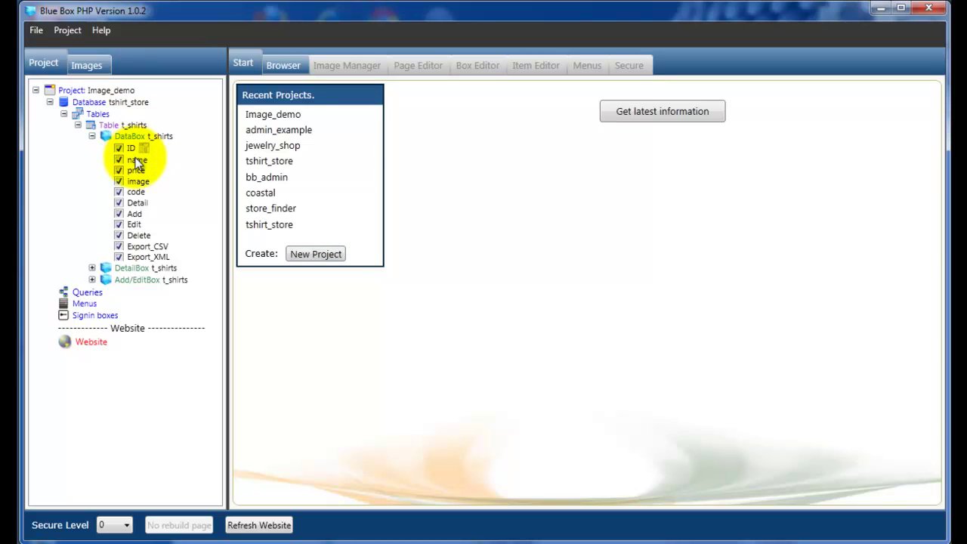
pyautogui.rightClick(94, 342)
pyautogui.click(129, 354)
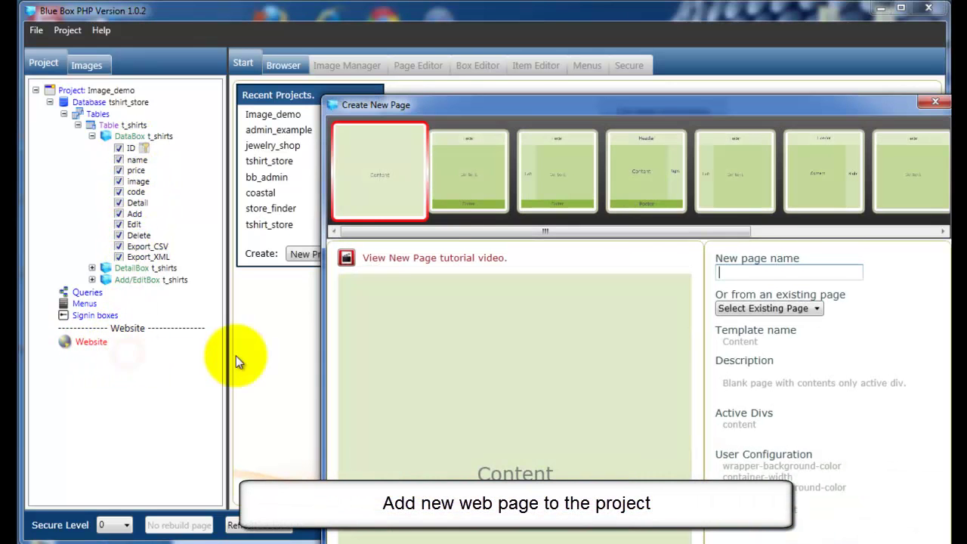
pyautogui.moveTo(520, 108); pyautogui.dragTo(393, 18)
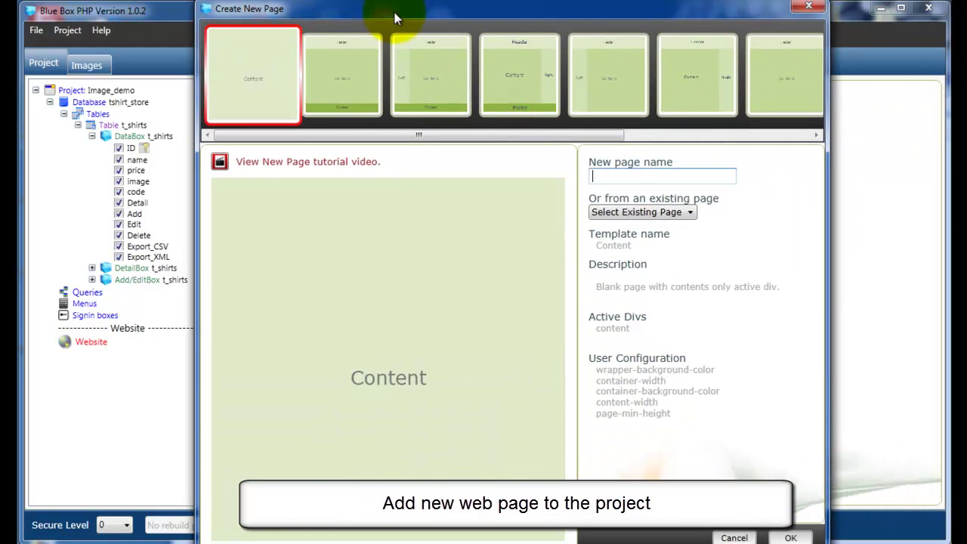
pyautogui.click(770, 89)
pyautogui.click(652, 176)
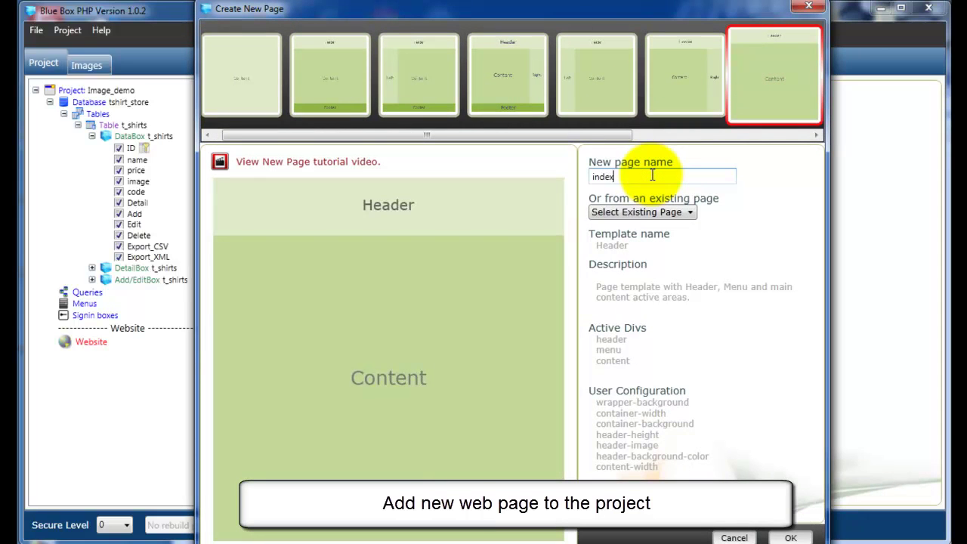
pyautogui.click(789, 537)
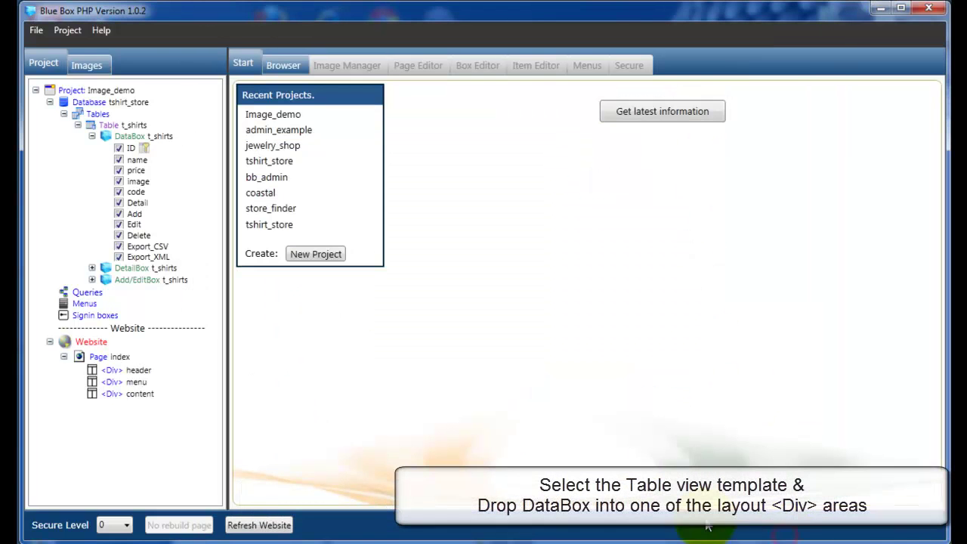
# Step: Apply the second table template, with light blue striped rows, to the t_shirts DataBox and place it in the index page's content div
pyautogui.click(128, 139)
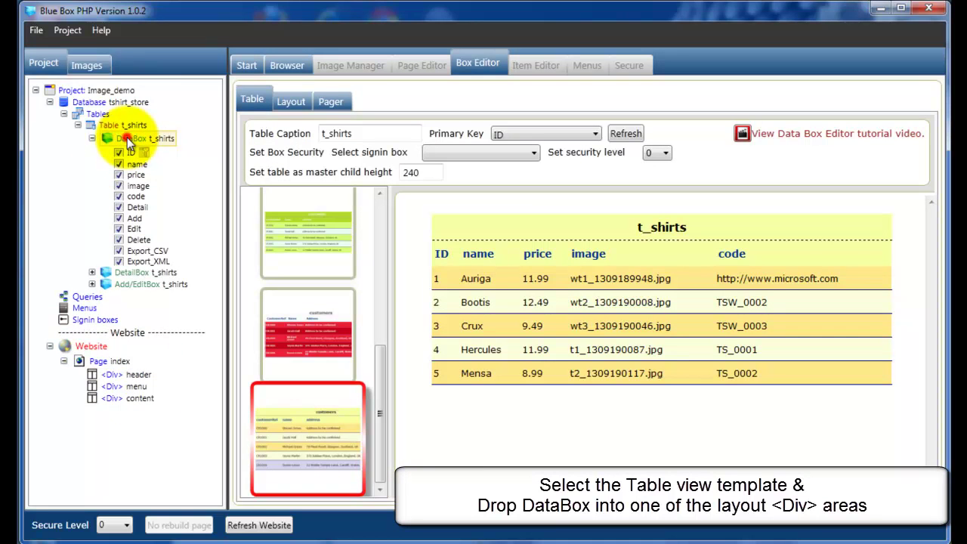
pyautogui.moveTo(379, 371); pyautogui.dragTo(383, 210)
pyautogui.click(315, 348)
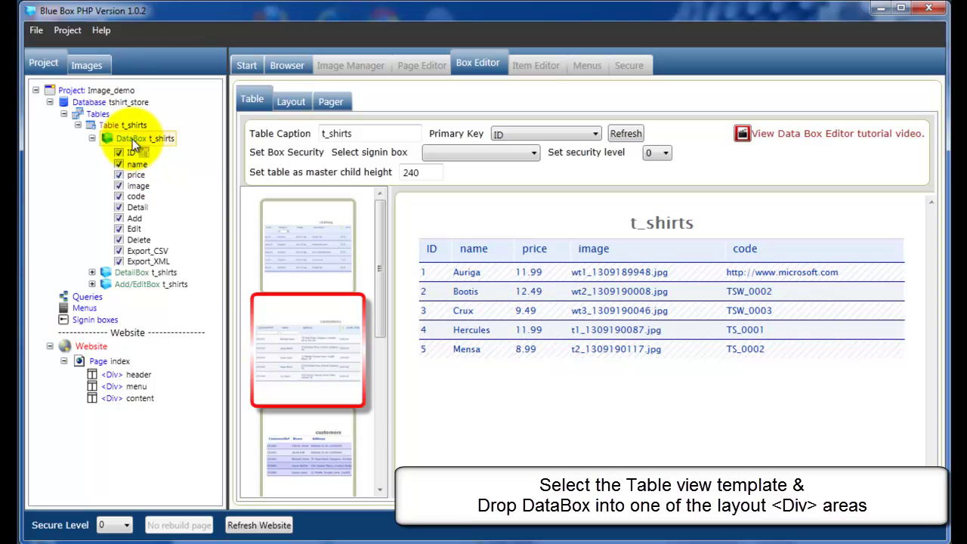
pyautogui.moveTo(132, 139); pyautogui.dragTo(116, 397)
# Step: Preview the index page in the built-in browser
pyautogui.click(106, 363)
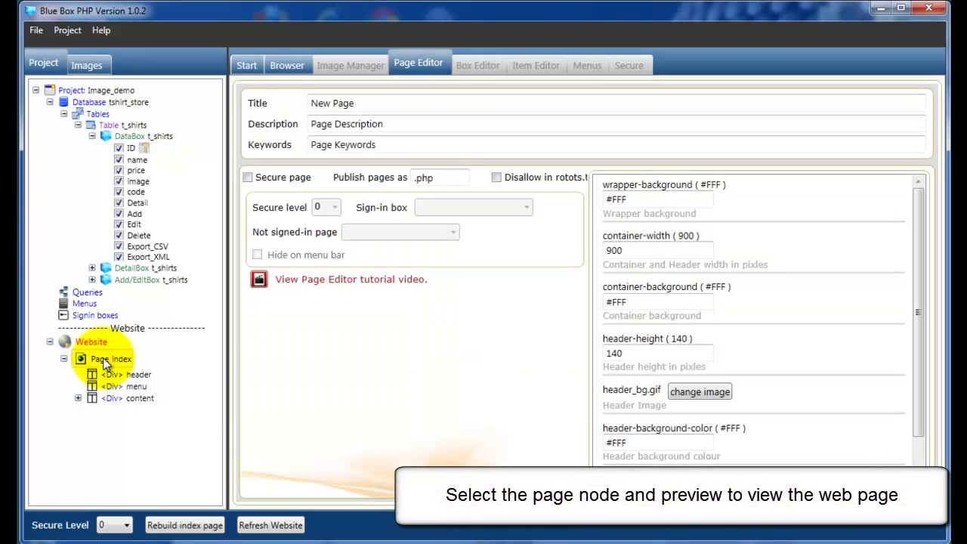
pyautogui.rightClick(103, 357)
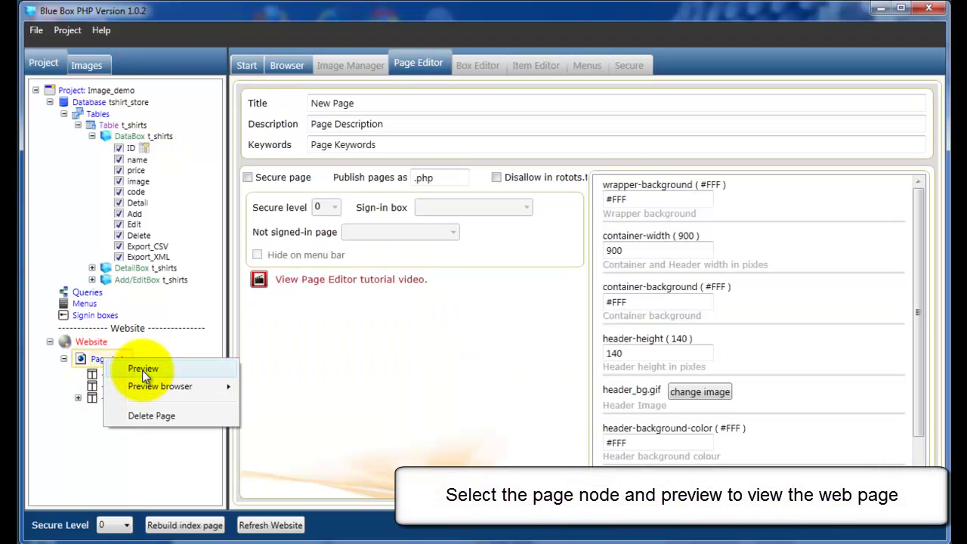
pyautogui.click(144, 369)
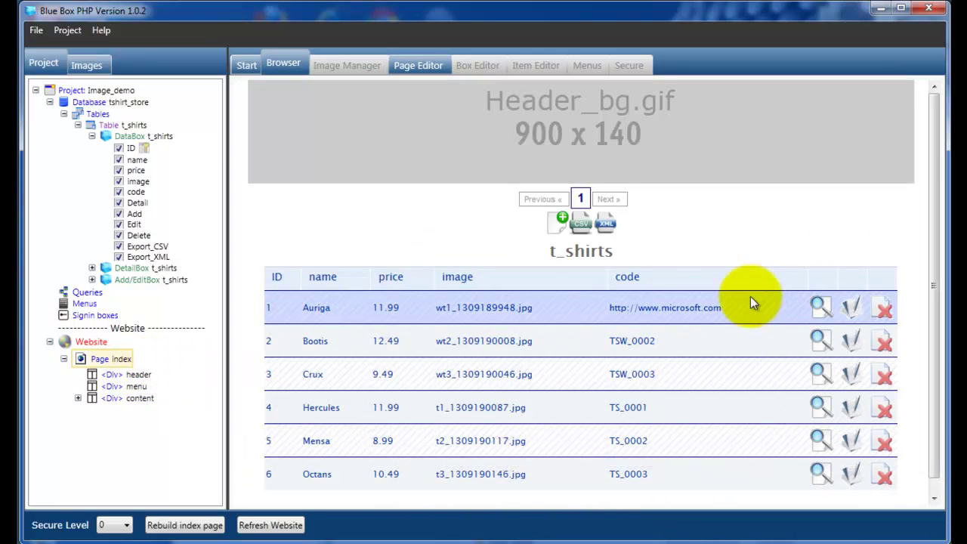
# Step: Hide the ID and code columns in the t_shirts DataBox inside the index page's content div
pyautogui.click(77, 398)
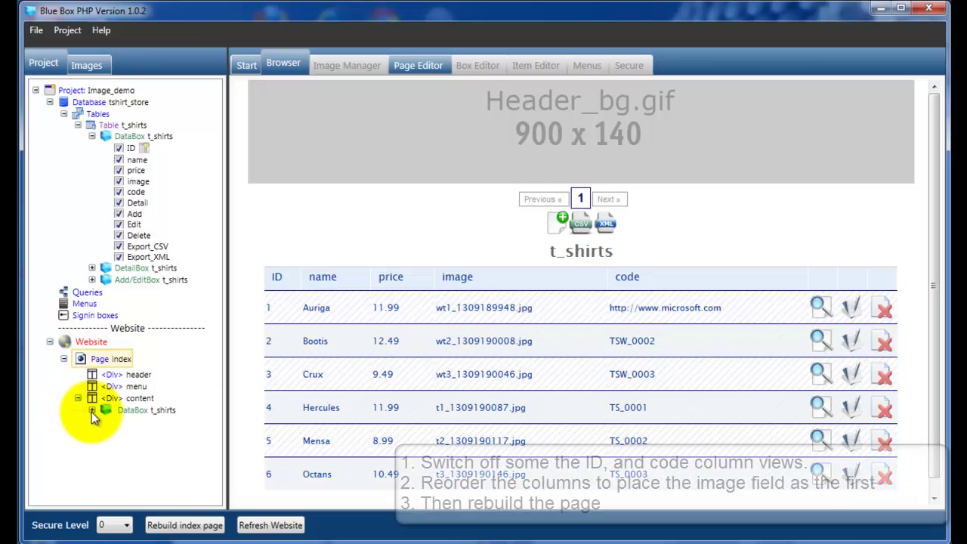
pyautogui.click(92, 410)
pyautogui.click(133, 421)
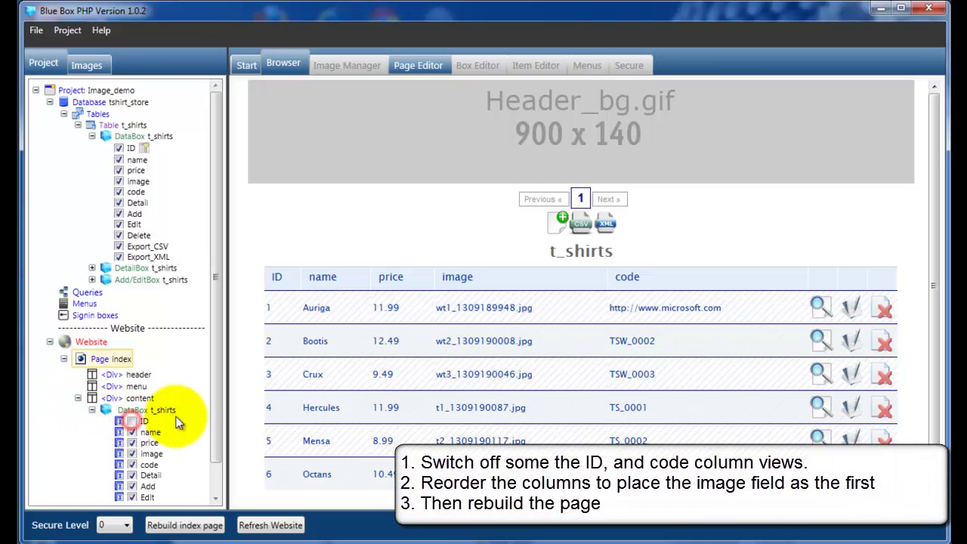
pyautogui.moveTo(216, 399); pyautogui.dragTo(216, 487)
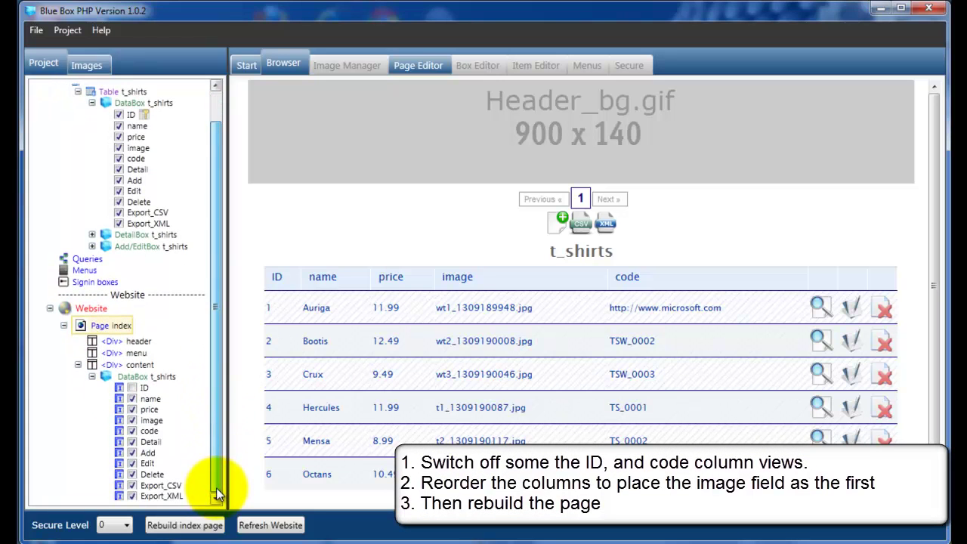
pyautogui.click(132, 430)
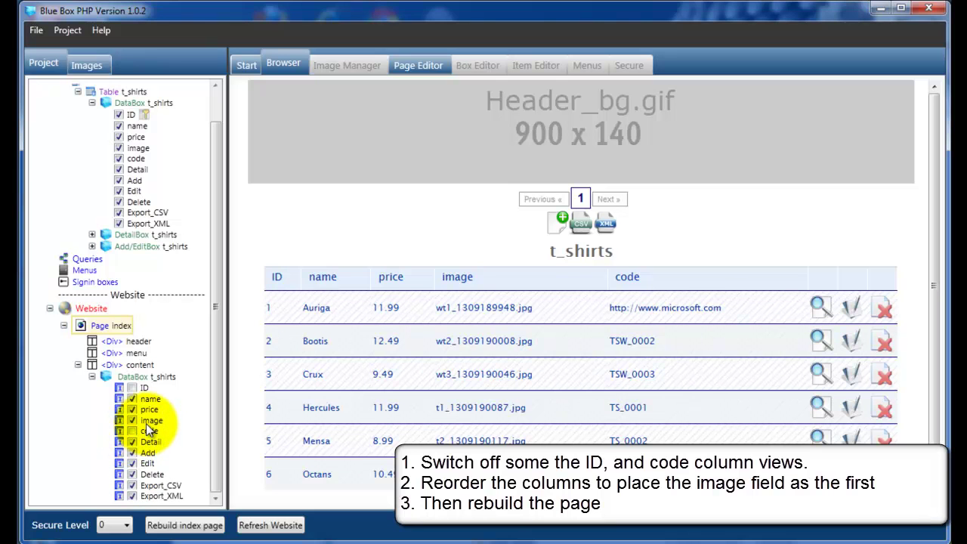
# Step: Move the image field to the first position in the page's t_shirts DataBox and rebuild the index page
pyautogui.click(145, 422)
pyautogui.moveTo(149, 419); pyautogui.dragTo(147, 394)
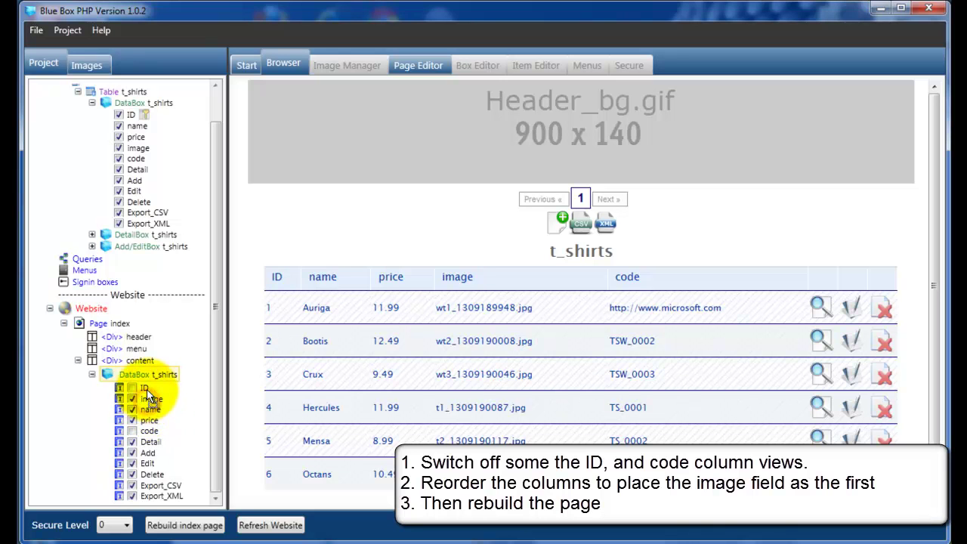
pyautogui.click(168, 526)
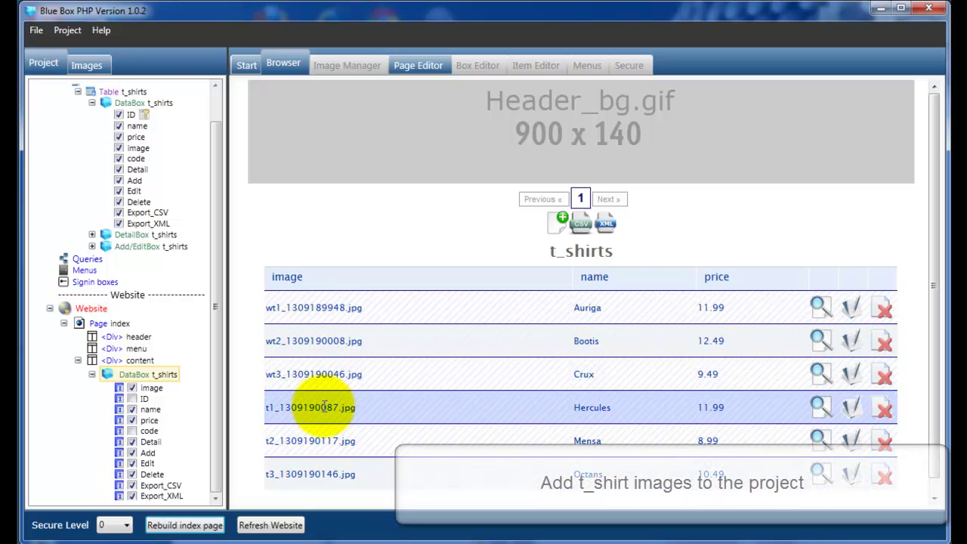
# Step: Create a new image folder named t_shirts under _bb_images
pyautogui.click(91, 65)
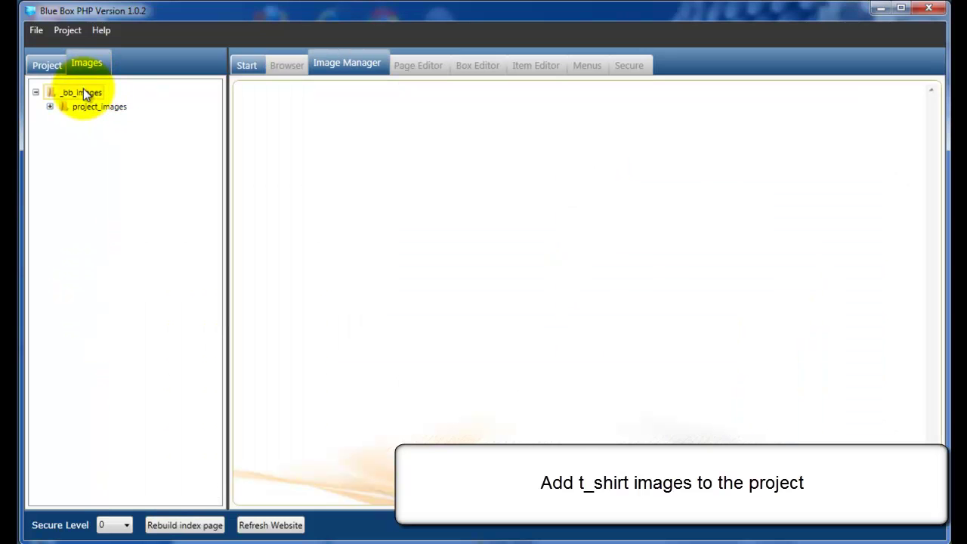
pyautogui.rightClick(81, 92)
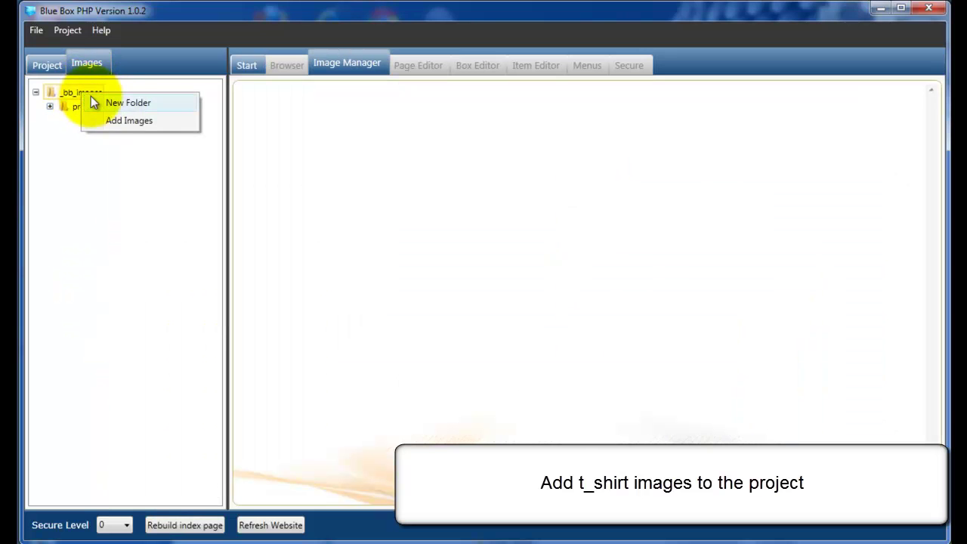
pyautogui.click(122, 101)
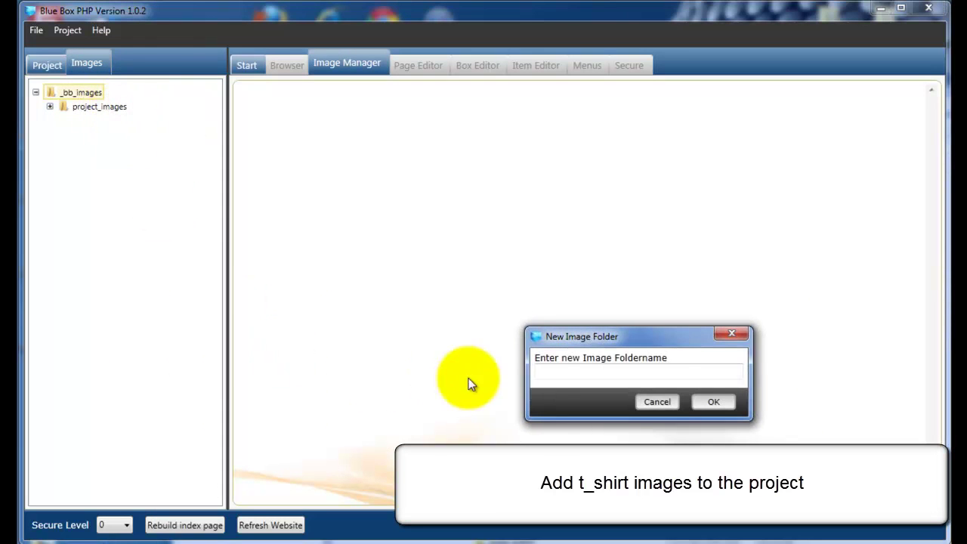
pyautogui.click(653, 376)
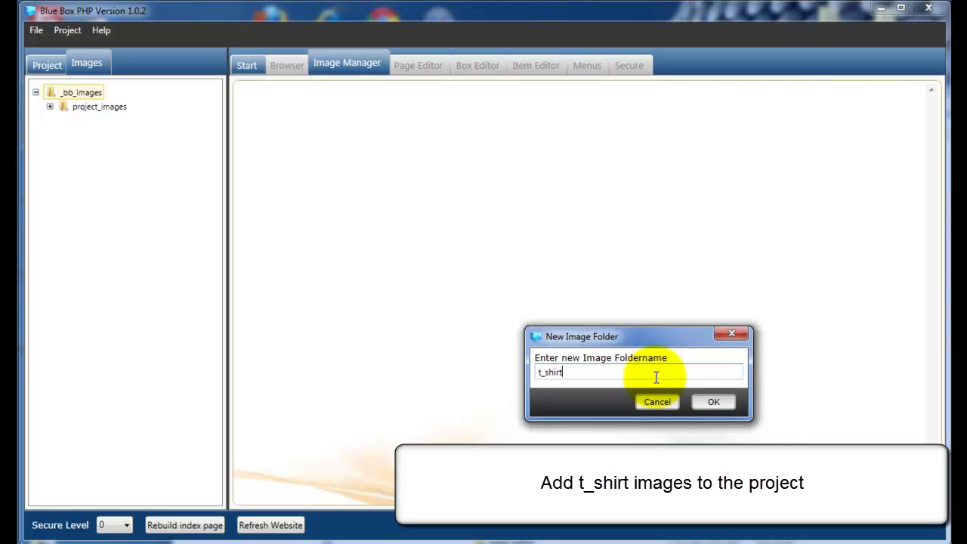
pyautogui.click(713, 401)
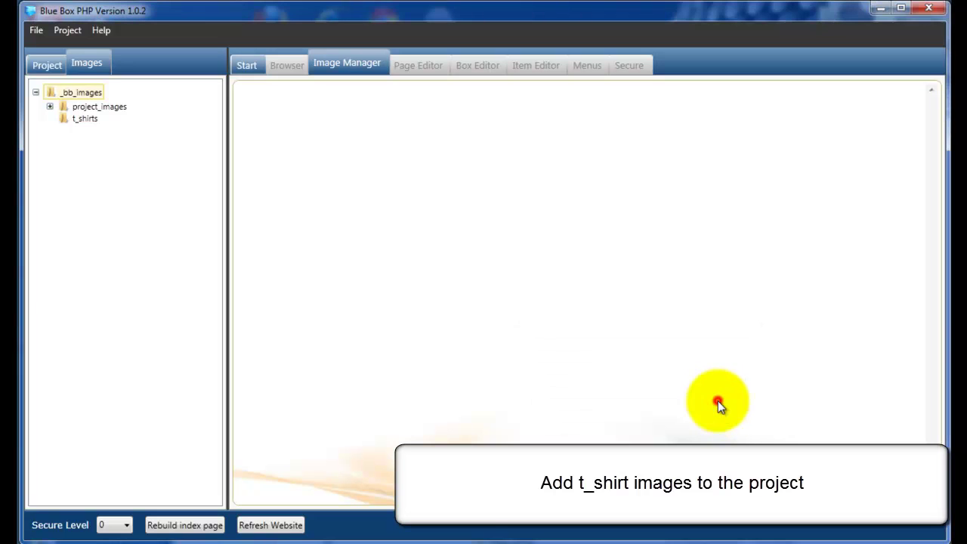
# Step: Create a new image folder named t_shirt_thumbs inside the t_shirts folder
pyautogui.rightClick(90, 118)
pyautogui.click(128, 127)
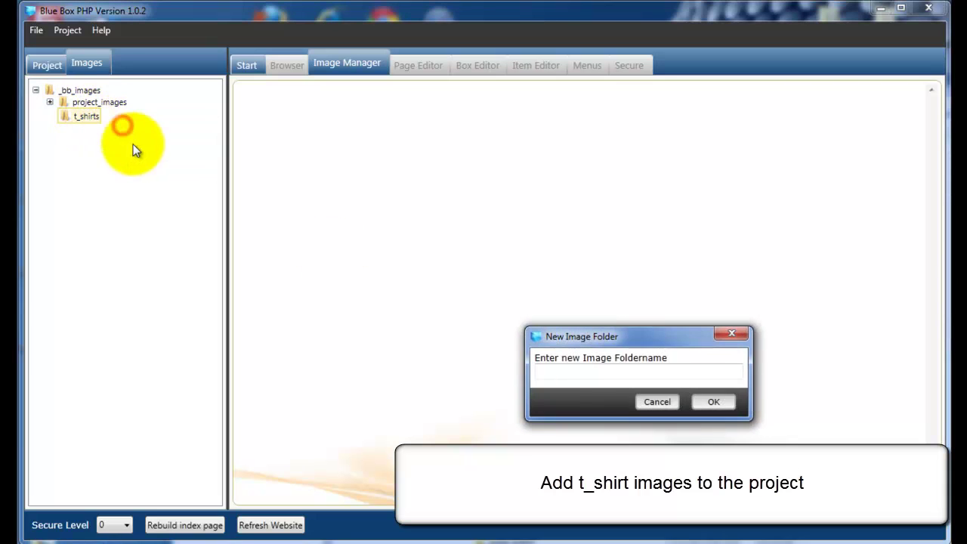
pyautogui.click(571, 372)
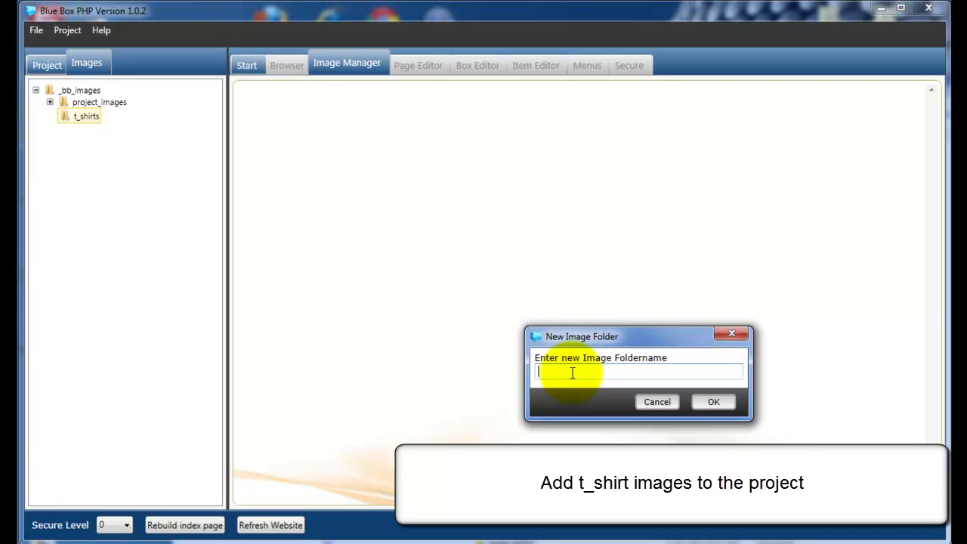
pyautogui.write('t_shirt_thumbs')
pyautogui.click(712, 400)
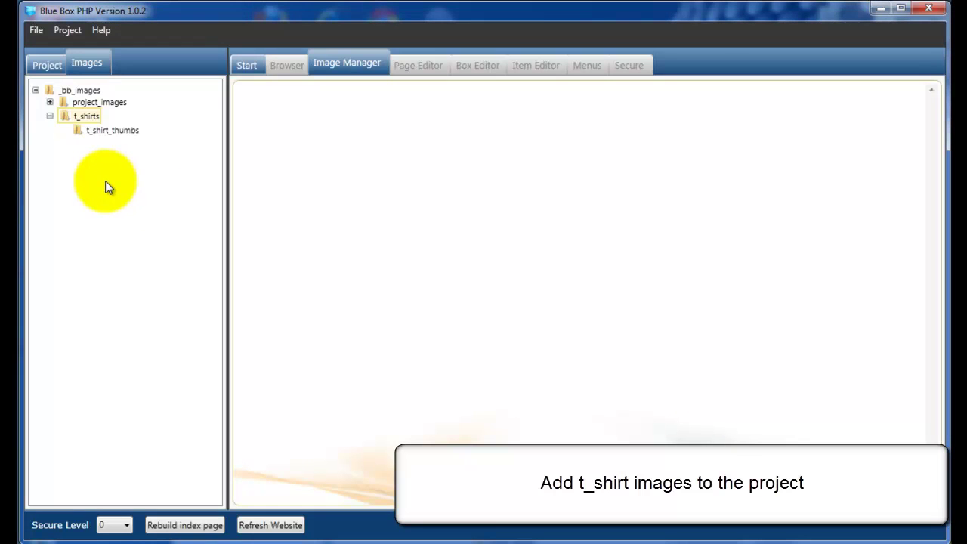
# Step: Add all images from the Pictures library folder t_shirt_demo/t_shirts/thumbs to the t_shirt_thumbs folder
pyautogui.click(113, 131)
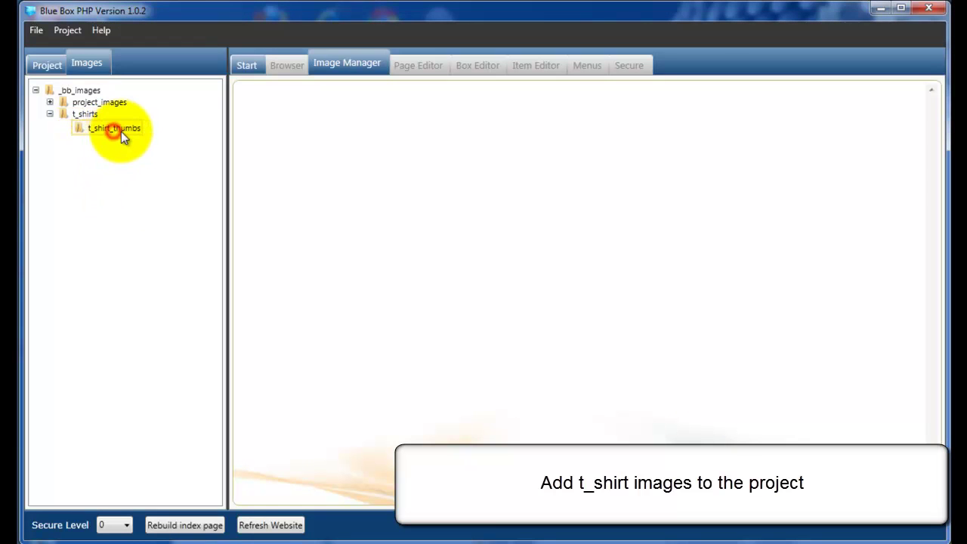
pyautogui.rightClick(122, 129)
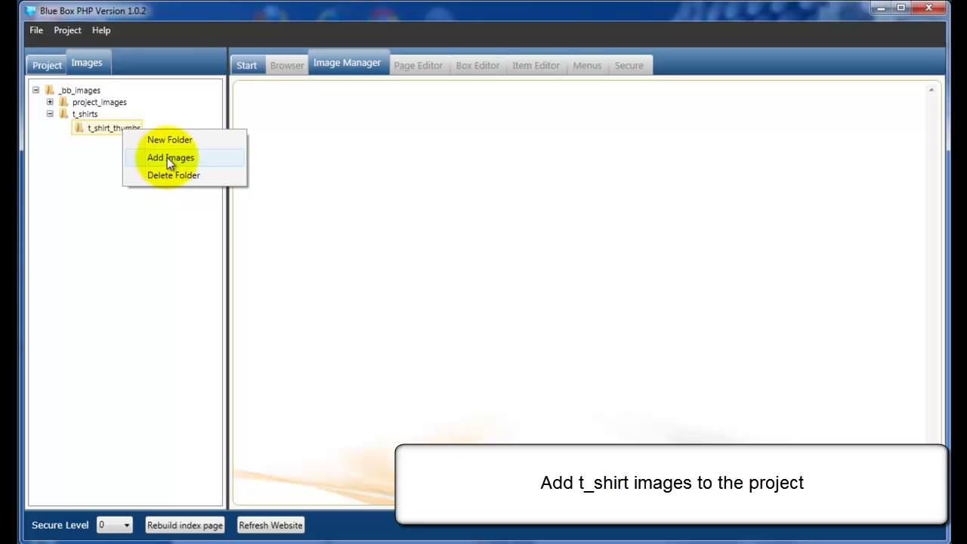
pyautogui.click(207, 157)
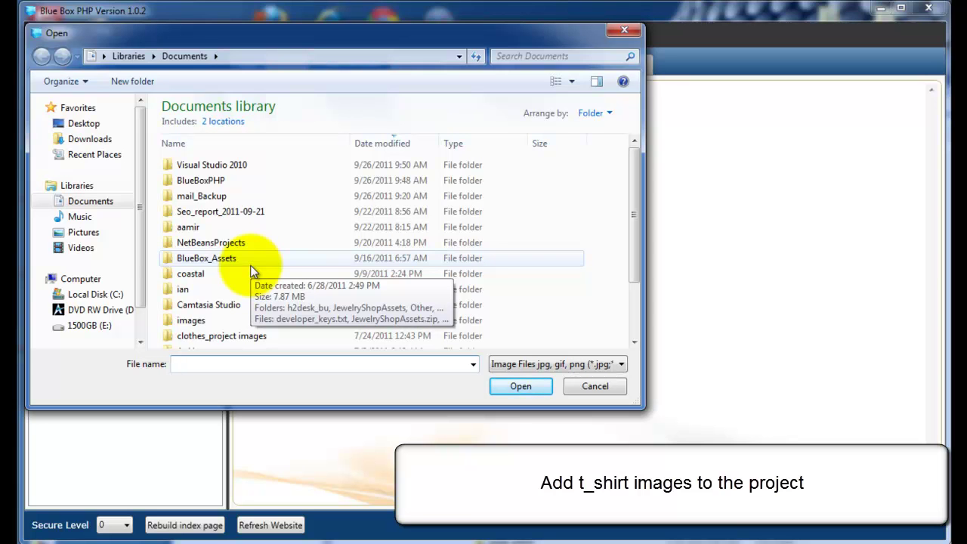
pyautogui.click(89, 232)
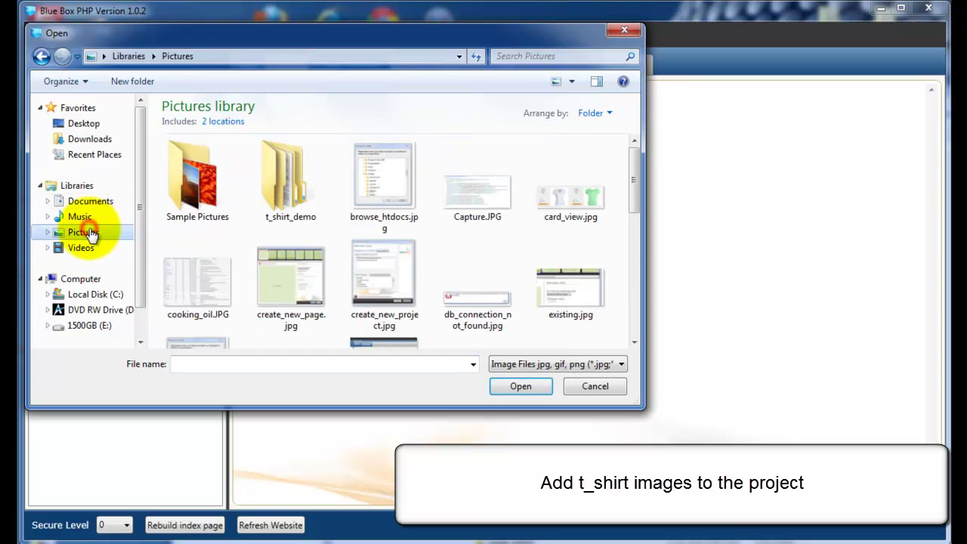
pyautogui.doubleClick(282, 171)
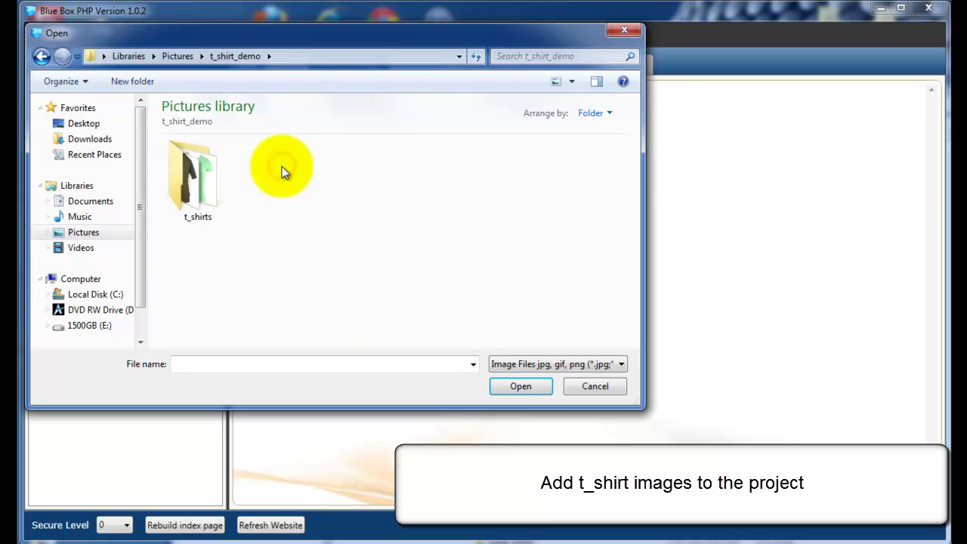
pyautogui.doubleClick(194, 181)
pyautogui.moveTo(271, 41); pyautogui.dragTo(515, 51)
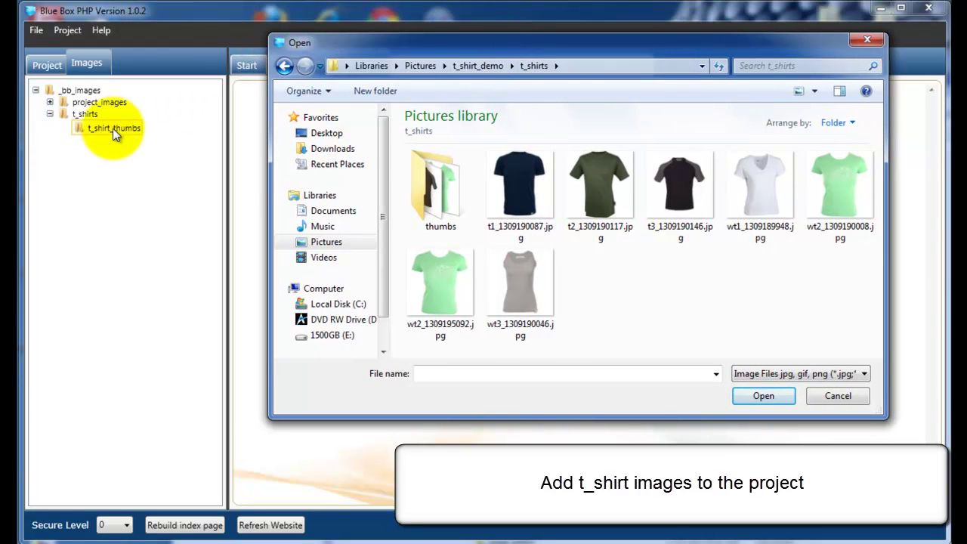
pyautogui.doubleClick(441, 191)
pyautogui.click(440, 192)
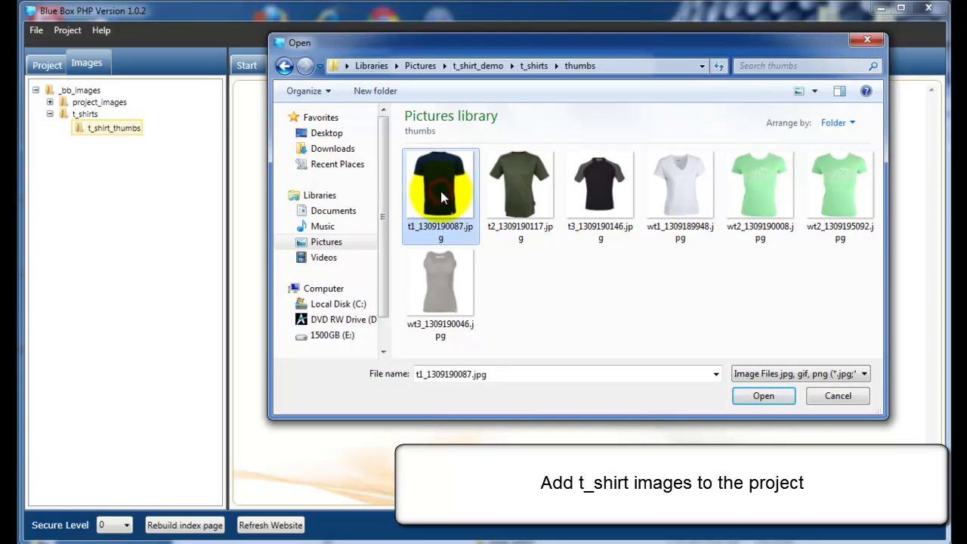
pyautogui.keyDown('shift'); pyautogui.click(443, 272); pyautogui.keyUp('shift')
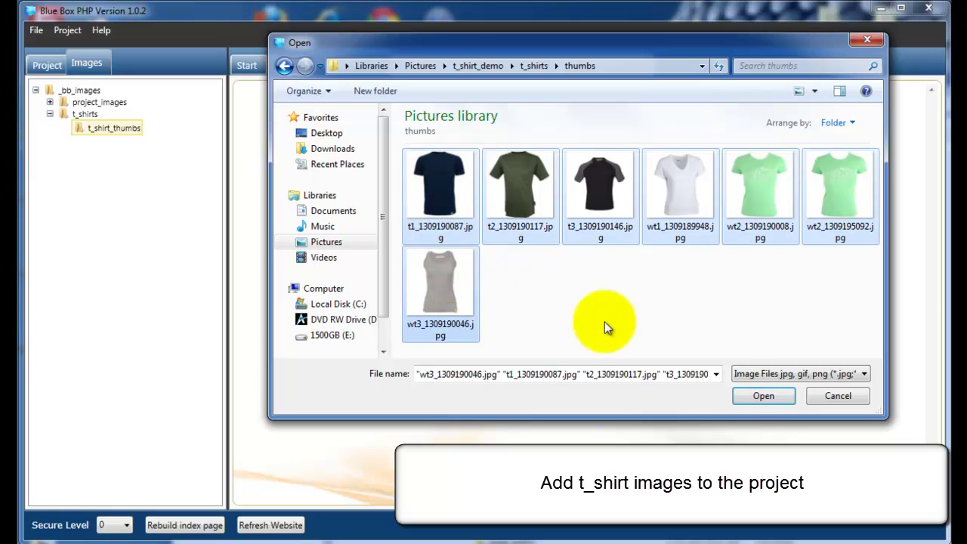
pyautogui.click(752, 397)
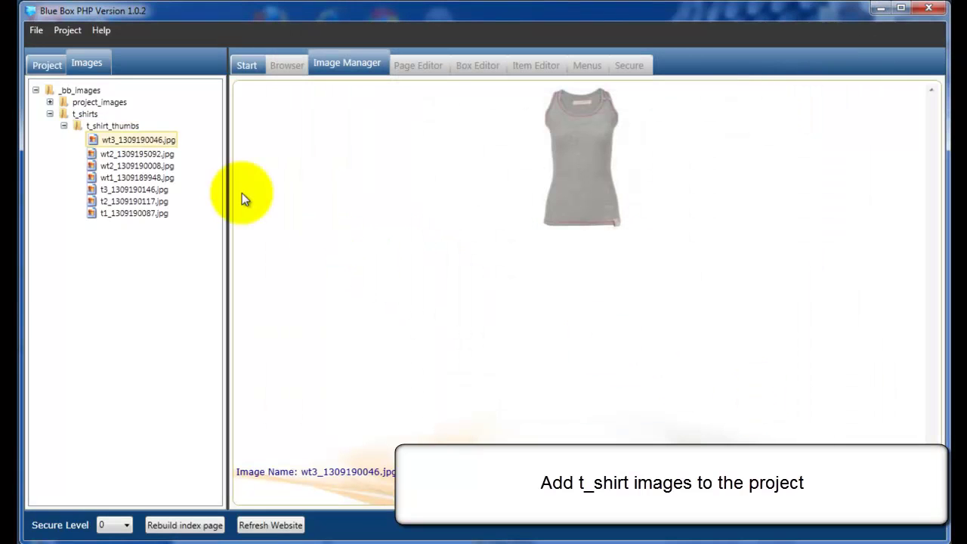
# Step: Preview the remaining added thumbnail images in the t_shirt_thumbs folder, from wt2_1309195092.jpg to t1_1309190087.jpg, and collapse the folder
pyautogui.click(157, 152)
pyautogui.click(155, 167)
pyautogui.click(151, 177)
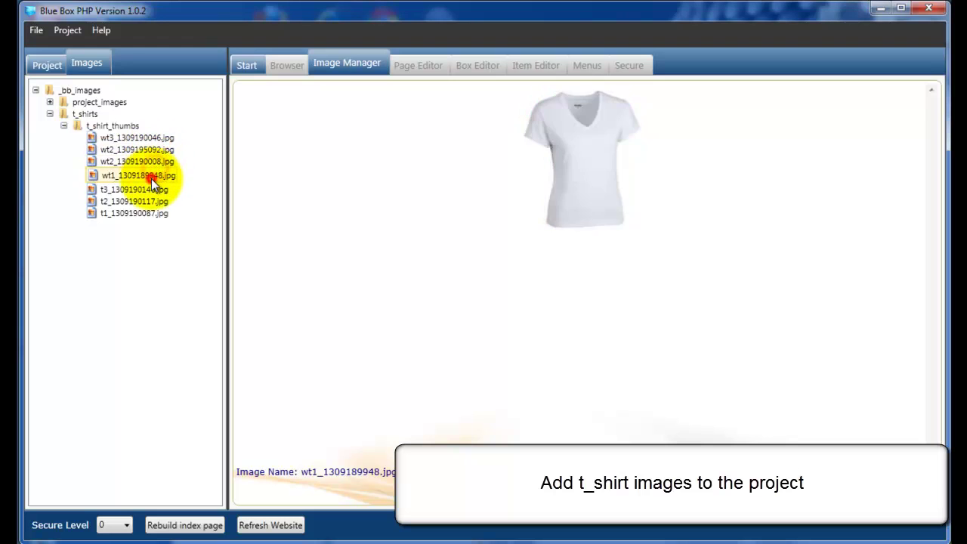
pyautogui.click(148, 188)
pyautogui.click(143, 200)
pyautogui.click(143, 211)
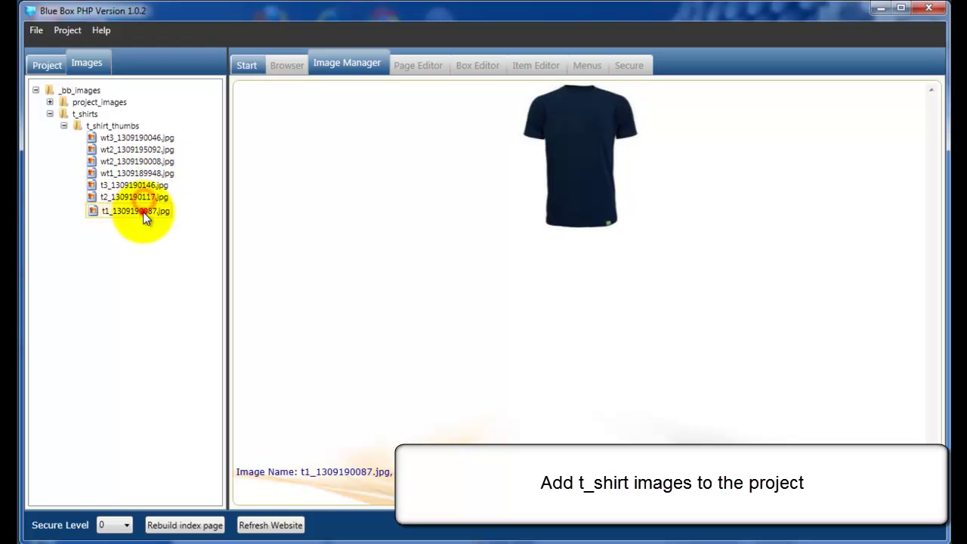
pyautogui.click(64, 126)
# Step: Add all full-size T-shirt images from t_shirt_demo/t_shirts, excluding the thumbs folder, to the project's t_shirts image folder
pyautogui.click(83, 115)
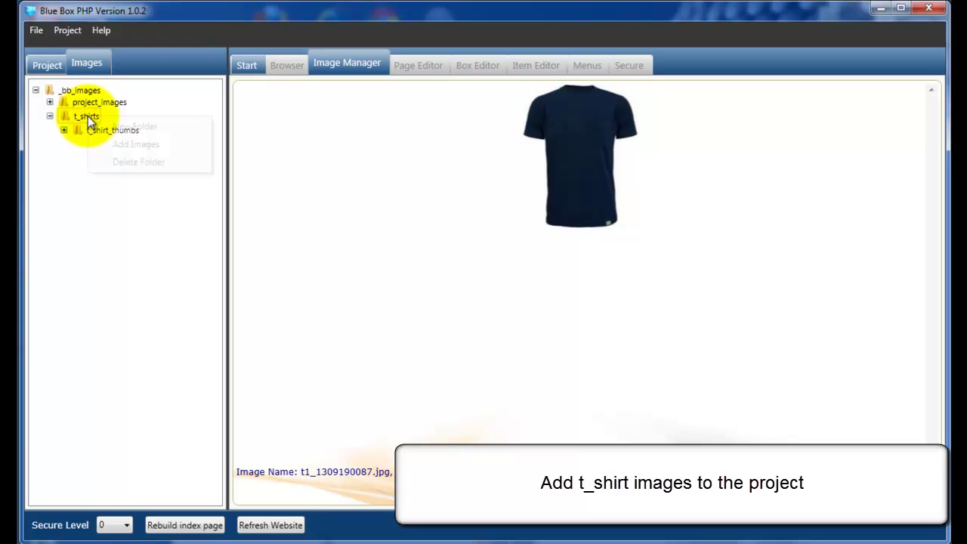
pyautogui.rightClick(87, 115)
pyautogui.click(135, 144)
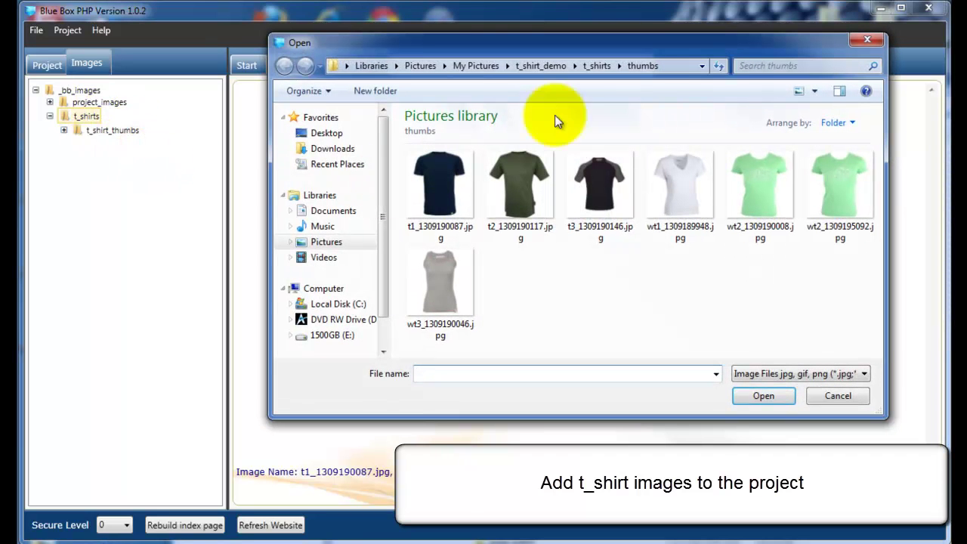
pyautogui.click(597, 66)
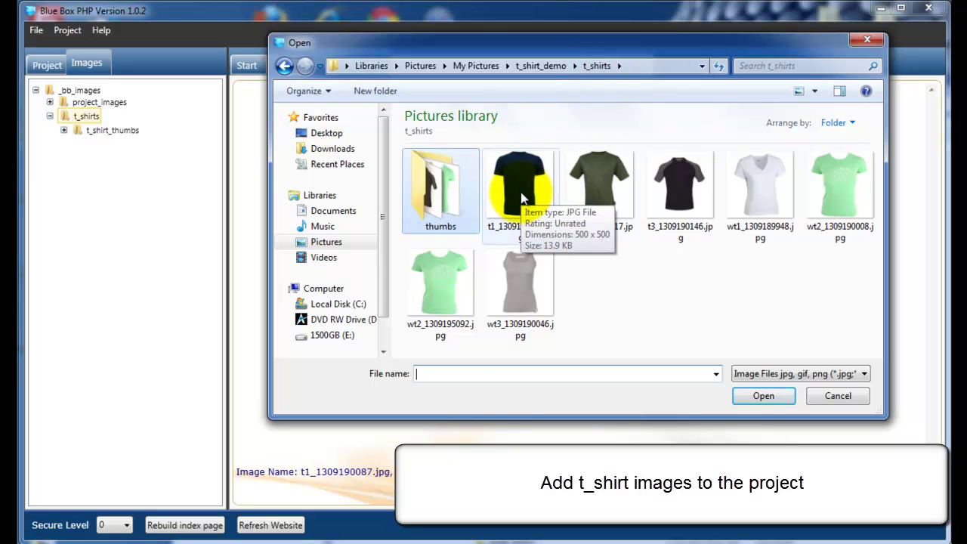
pyautogui.click(521, 198)
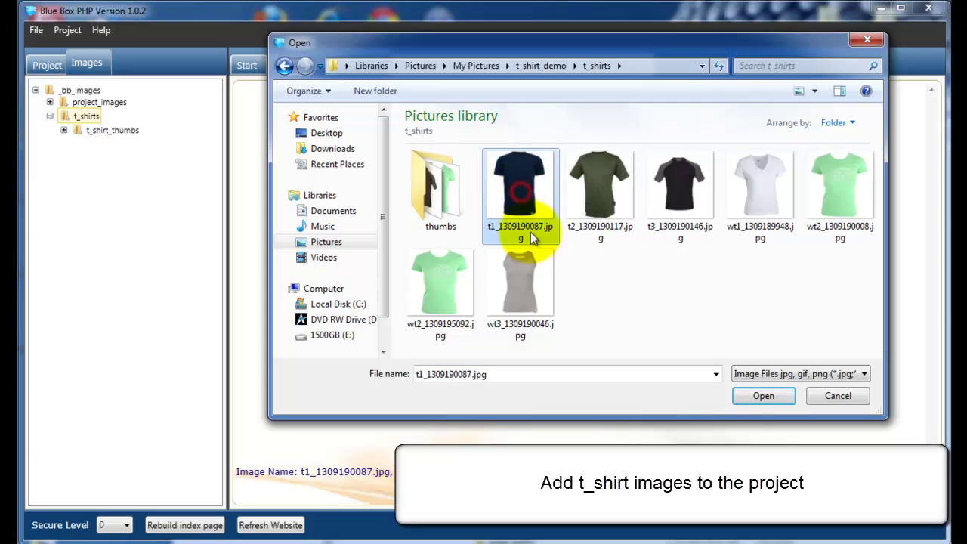
pyautogui.keyDown('shift'); pyautogui.click(523, 277); pyautogui.keyUp('shift')
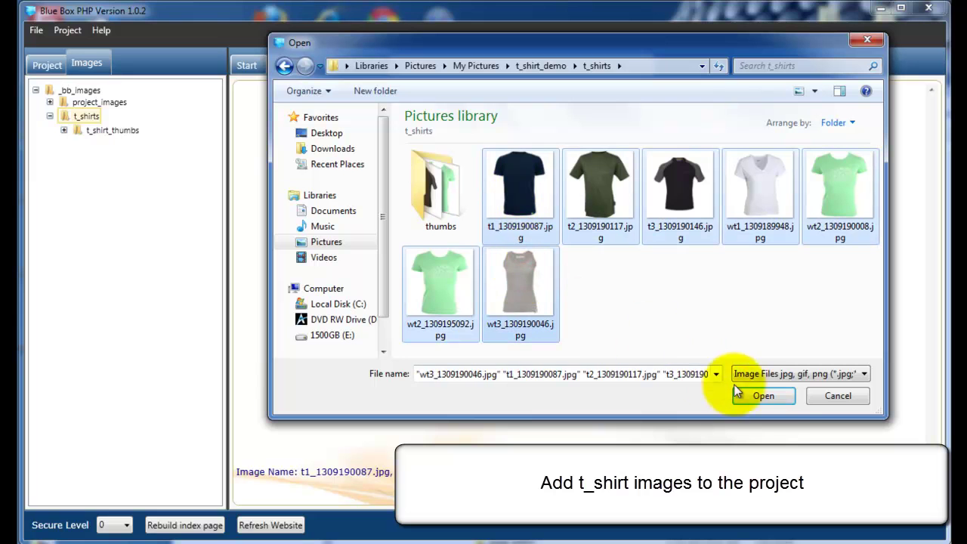
pyautogui.click(765, 396)
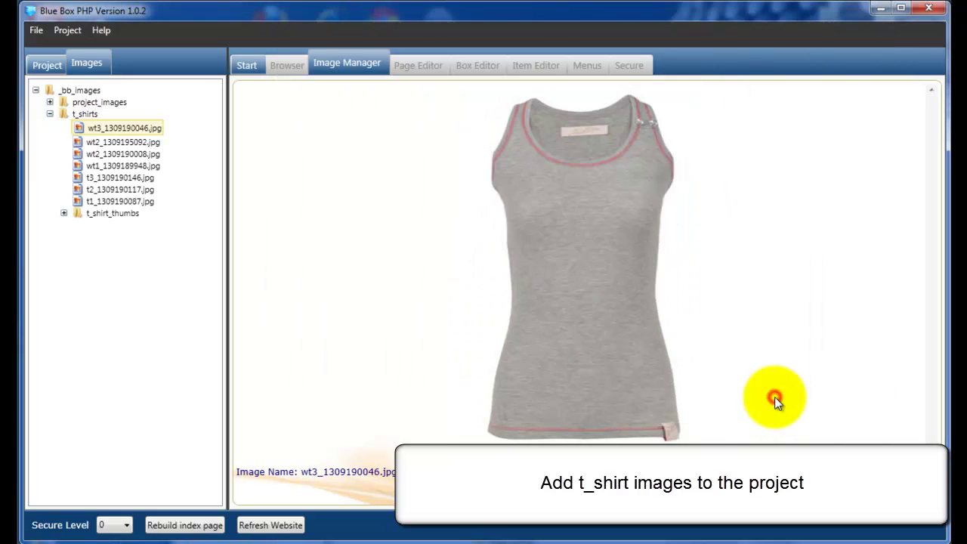
# Step: Preview the full-size images in the t_shirts folder and review the file lists of t_shirts and t_shirt_thumbs
pyautogui.click(114, 140)
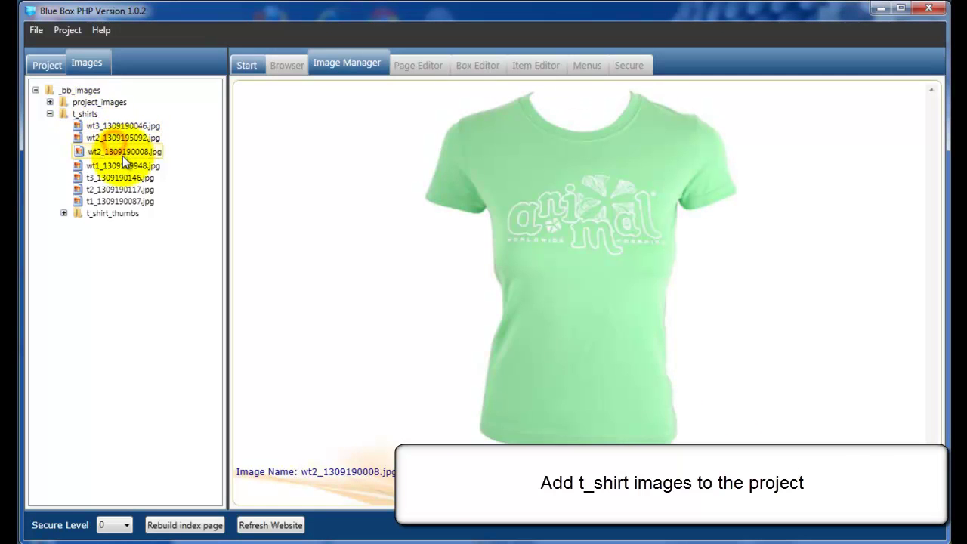
pyautogui.click(122, 155)
pyautogui.click(129, 166)
pyautogui.click(127, 176)
pyautogui.click(128, 189)
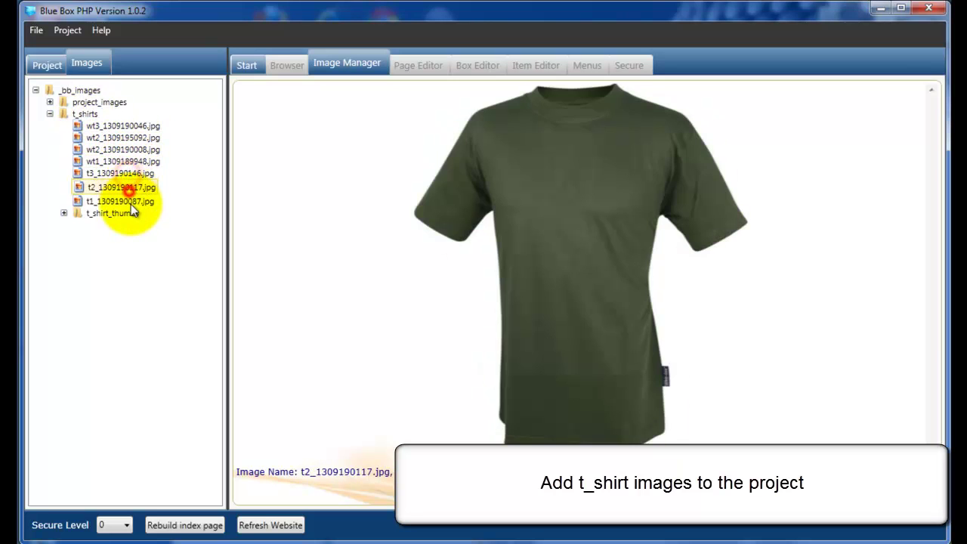
pyautogui.click(129, 200)
pyautogui.click(48, 114)
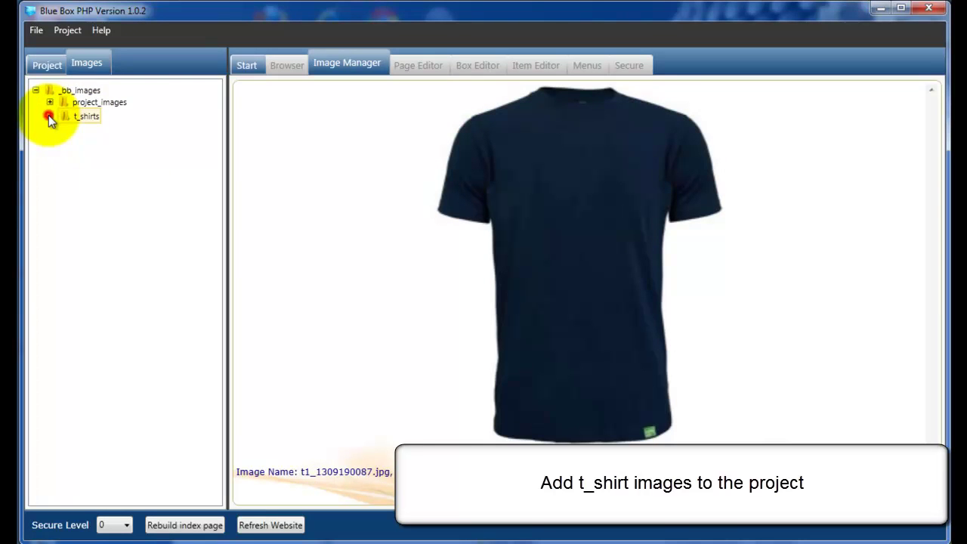
pyautogui.click(51, 114)
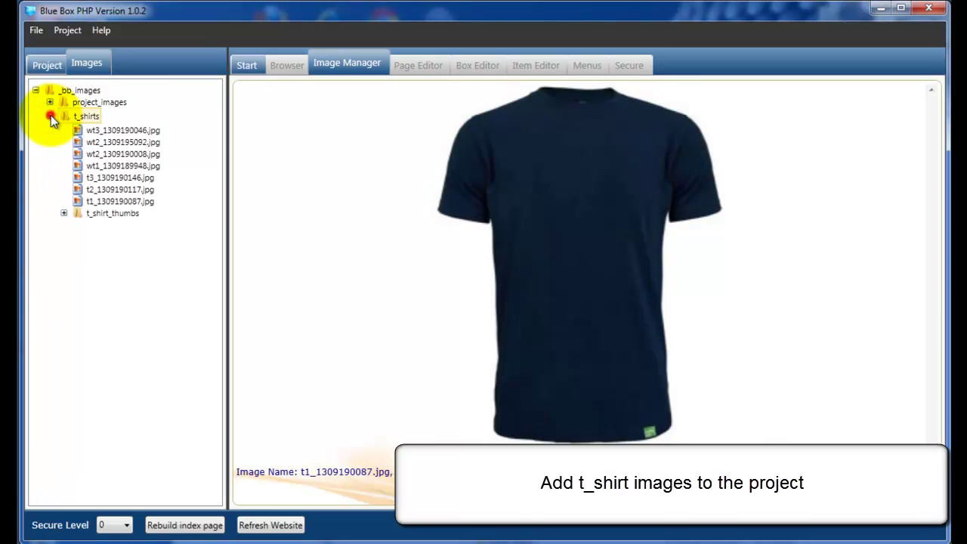
pyautogui.click(64, 213)
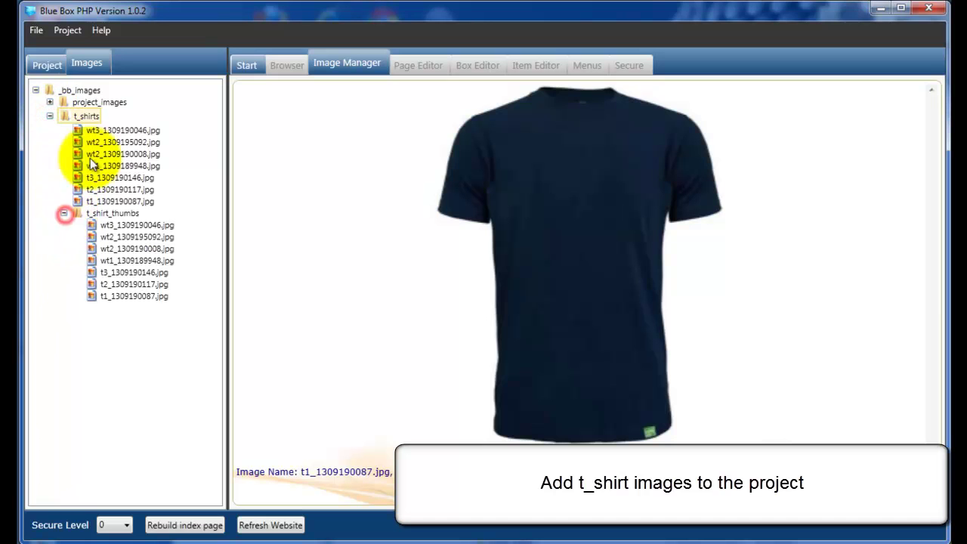
# Step: Set the table's t_shirts DataBox image field to column type Image with path _bb_images/t_shirts/t_shirt_thumbs, and rebuild the index page
pyautogui.click(47, 64)
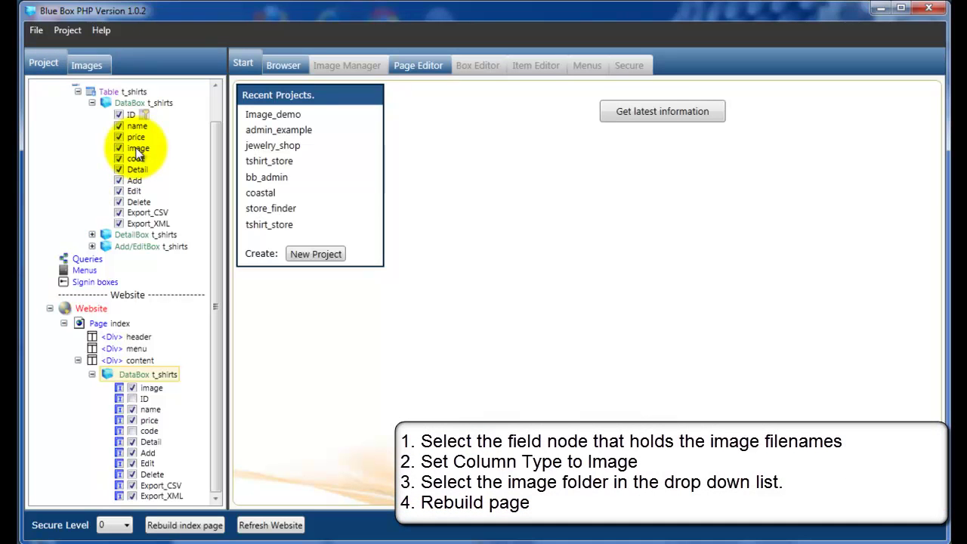
pyautogui.click(137, 150)
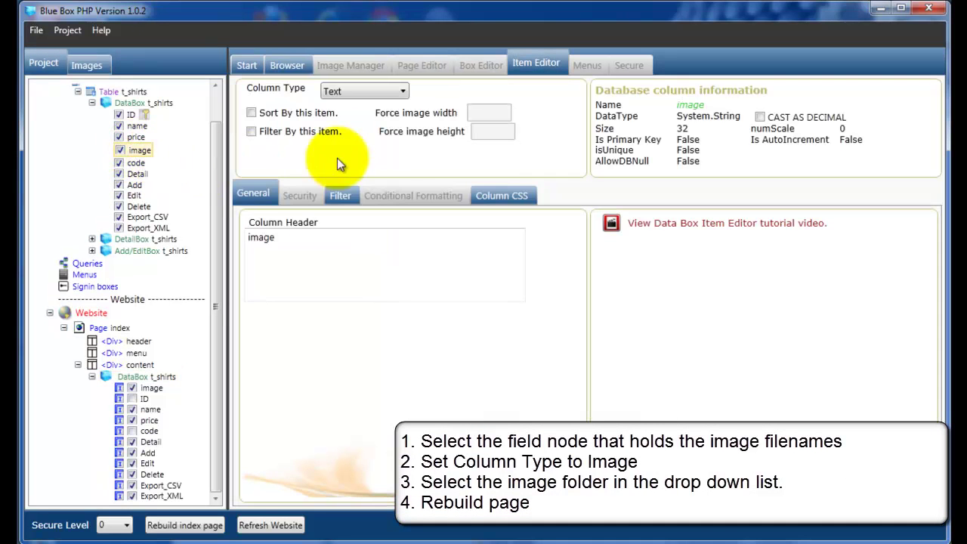
pyautogui.click(405, 91)
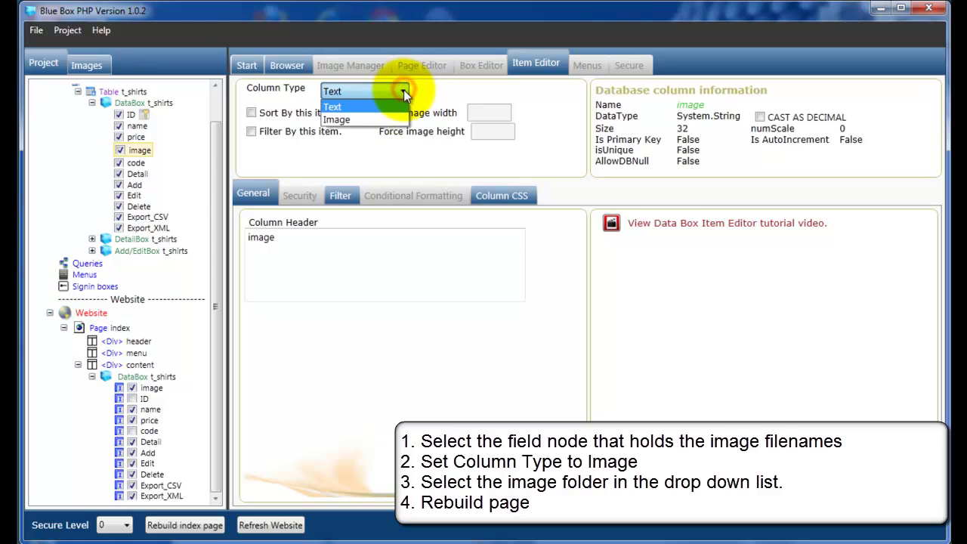
pyautogui.click(390, 117)
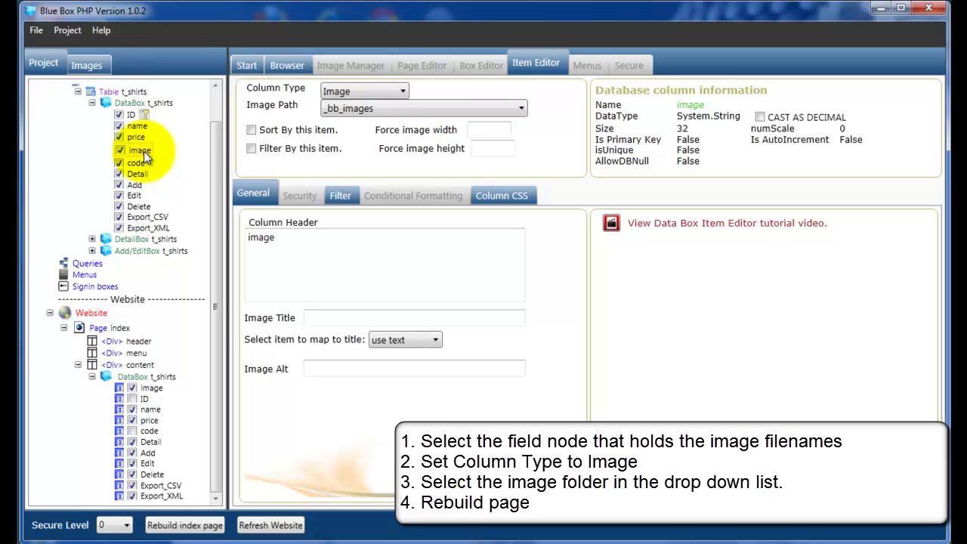
pyautogui.click(522, 108)
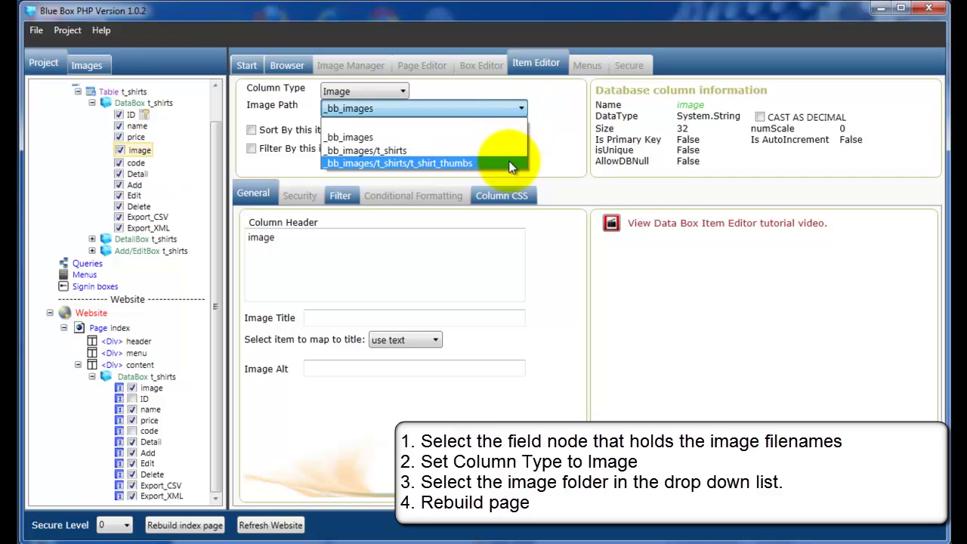
pyautogui.click(511, 165)
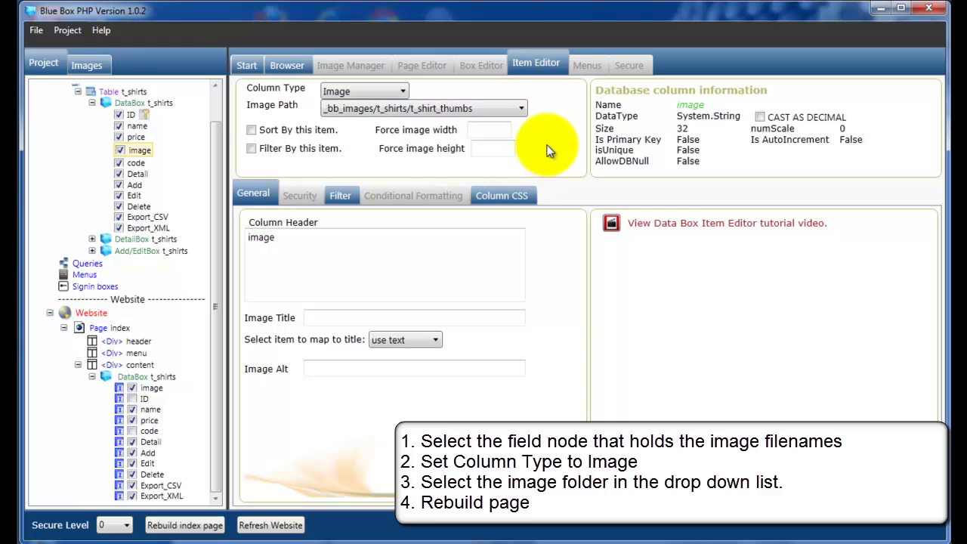
pyautogui.click(182, 526)
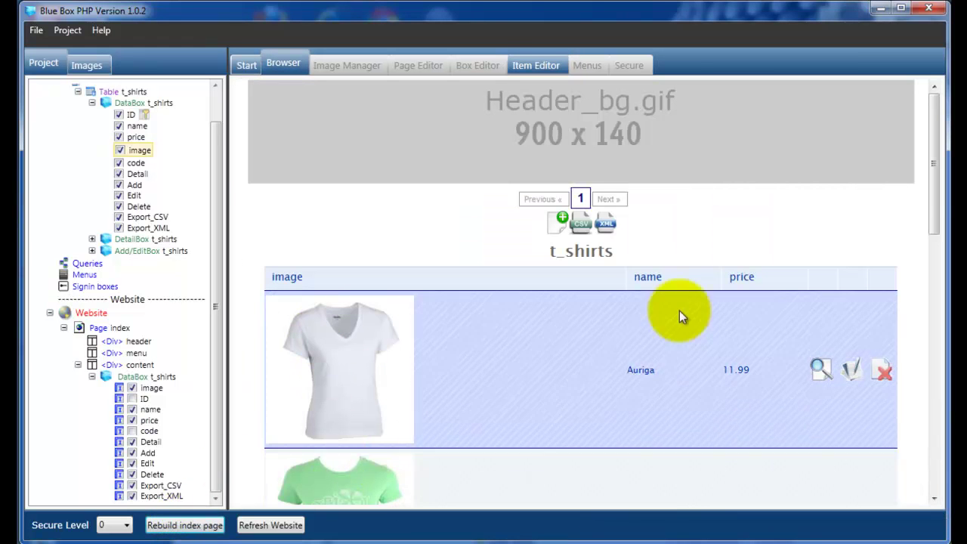
pyautogui.moveTo(931, 176)
pyautogui.mouseDown()
pyautogui.moveTo(928, 399)
pyautogui.moveTo(943, 216)
pyautogui.moveTo(934, 161)
pyautogui.mouseUp()
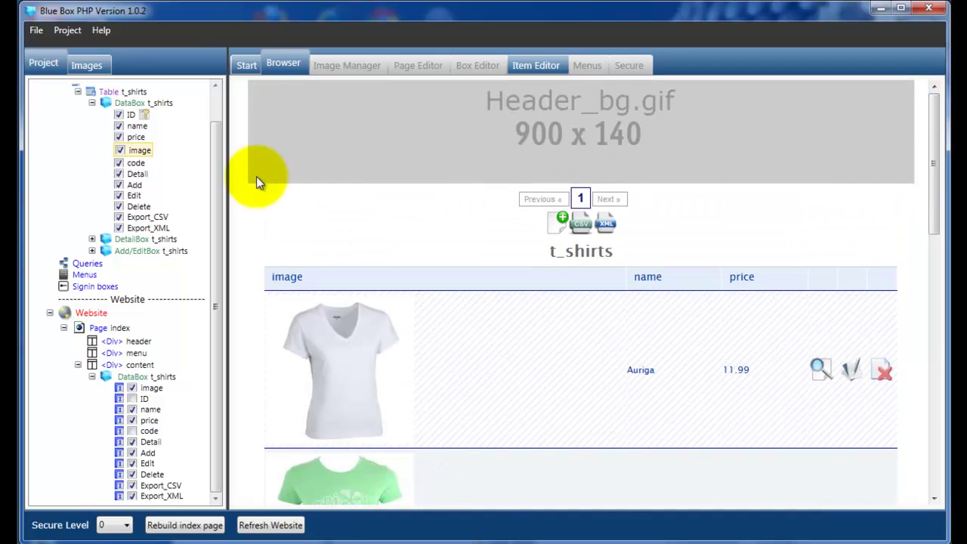
# Step: Force the image field's width to 70 and rebuild the index page
pyautogui.click(535, 65)
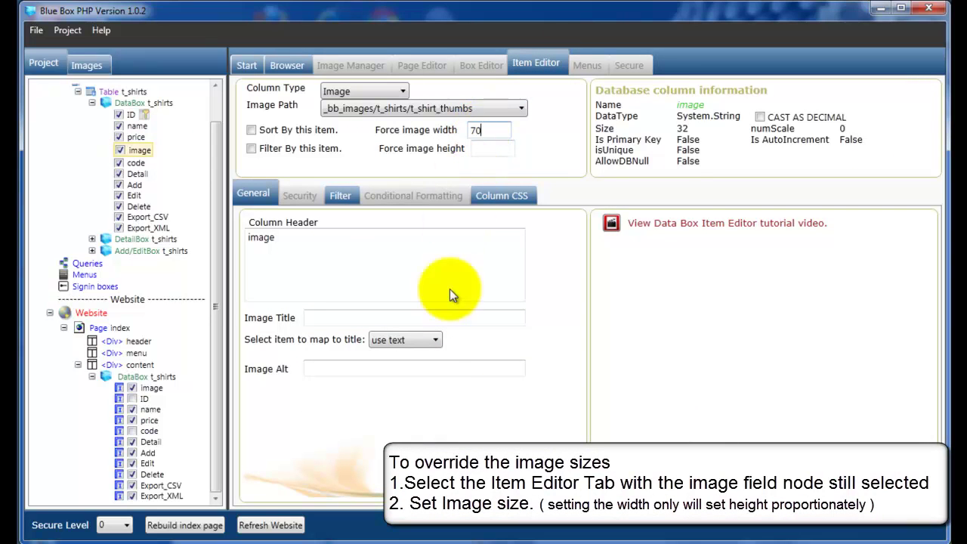
pyautogui.click(197, 527)
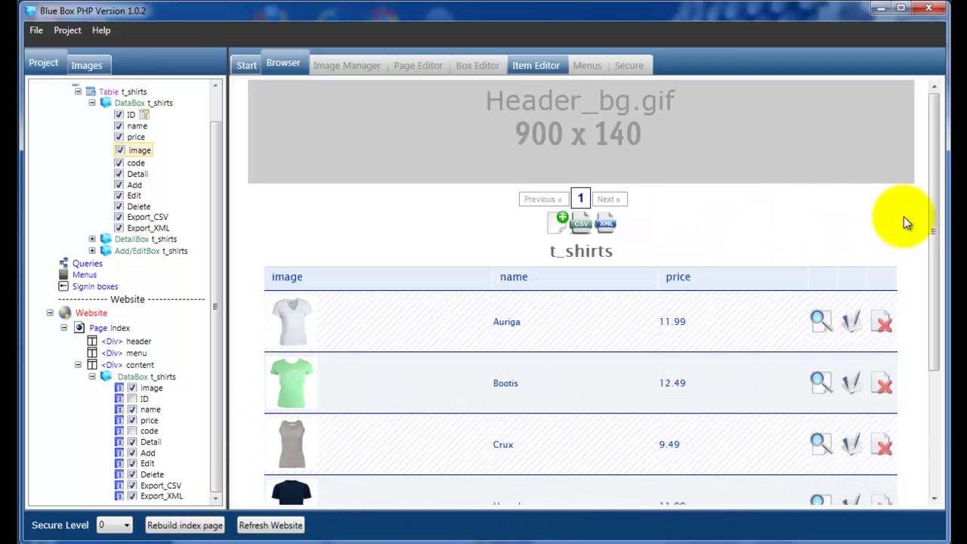
# Step: Clear the forced width of the t_shirts DataBox image field so the images display at their original size
pyautogui.moveTo(934, 204); pyautogui.dragTo(932, 162)
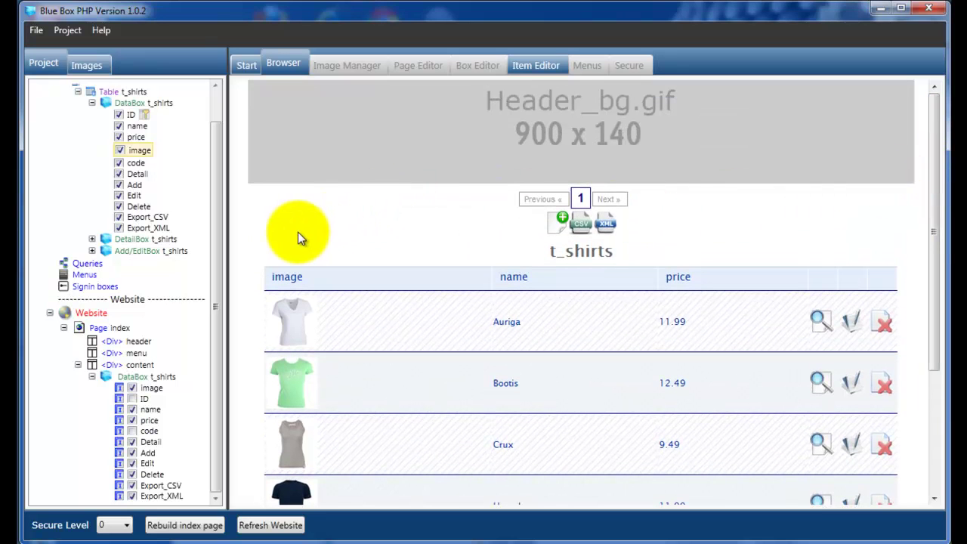
pyautogui.click(538, 65)
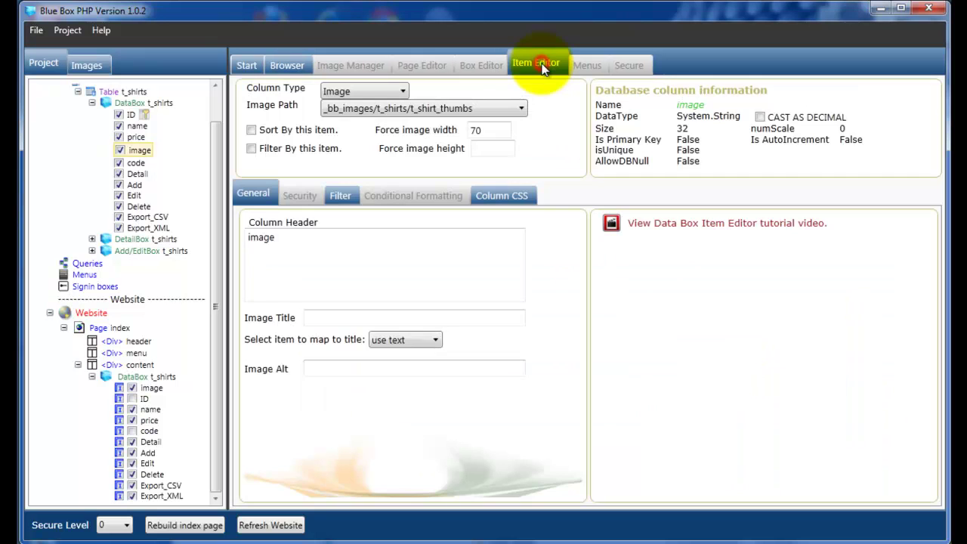
pyautogui.click(484, 131)
pyautogui.moveTo(484, 134); pyautogui.dragTo(462, 136)
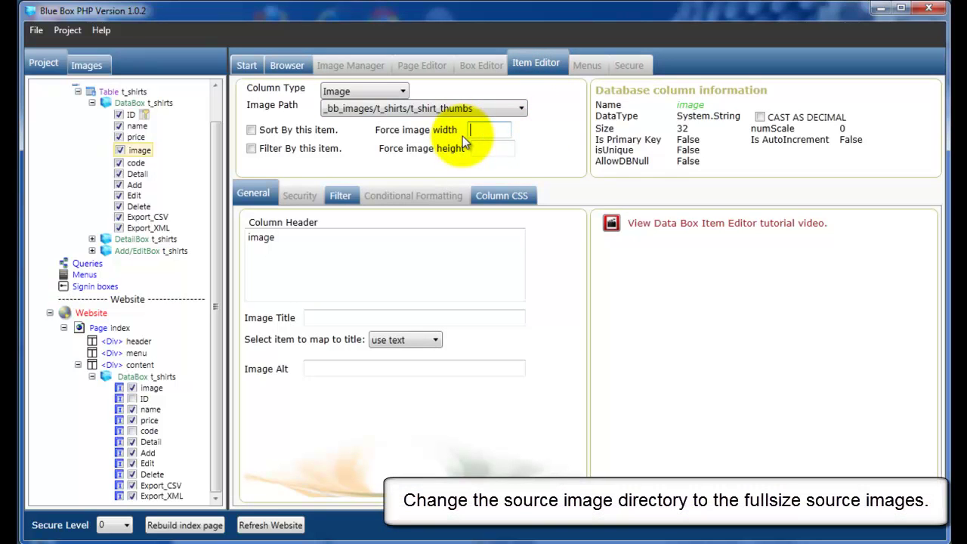
pyautogui.press('Delete')
pyautogui.click(537, 145)
# Step: Set the image field's path to the full-size folder _bb_images/t_shirts and rebuild the index page
pyautogui.click(520, 108)
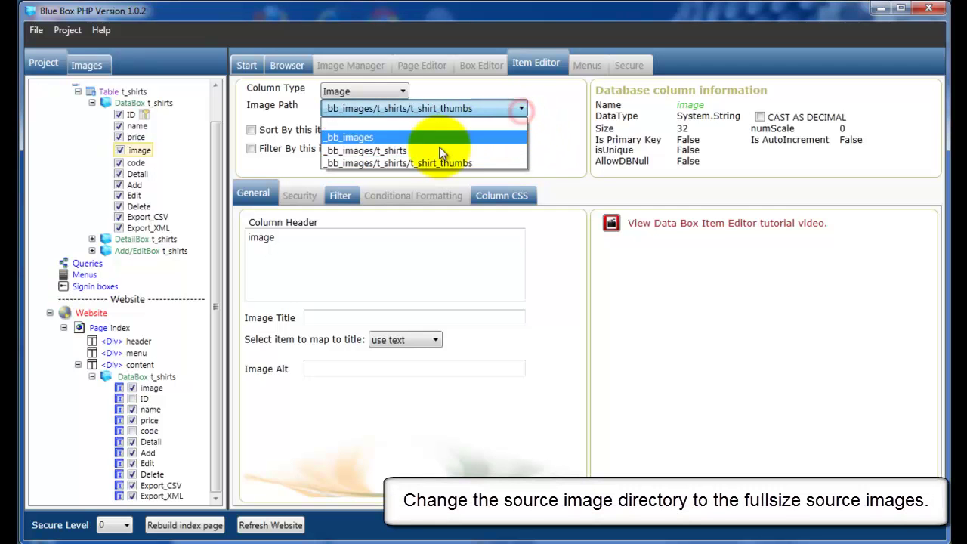
pyautogui.click(410, 150)
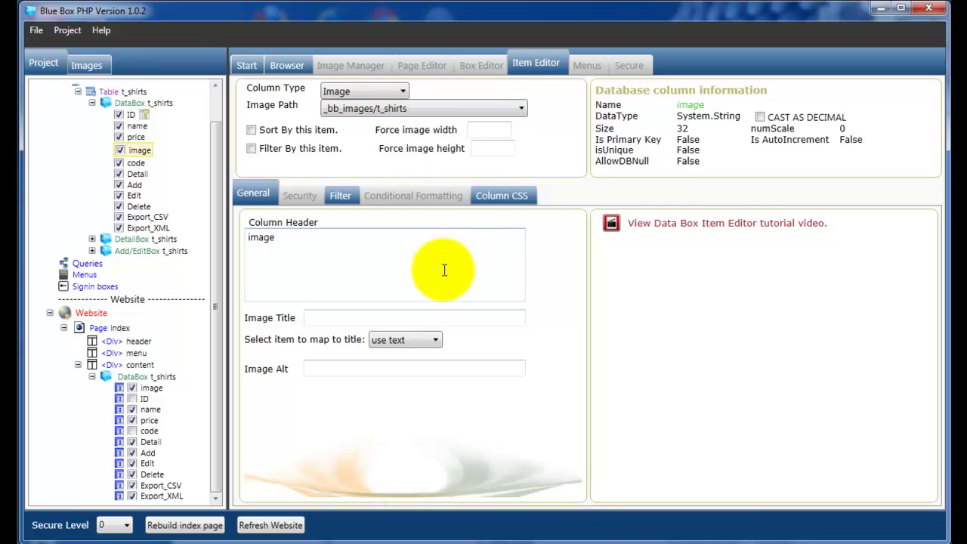
pyautogui.click(177, 528)
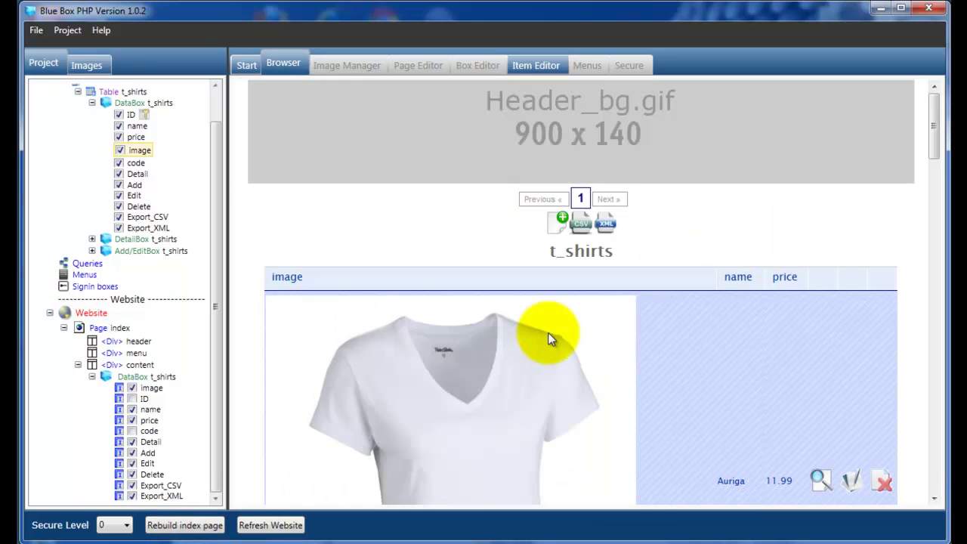
pyautogui.moveTo(936, 145)
pyautogui.mouseDown()
pyautogui.moveTo(943, 460)
pyautogui.moveTo(932, 173)
pyautogui.moveTo(945, 130)
pyautogui.mouseUp()
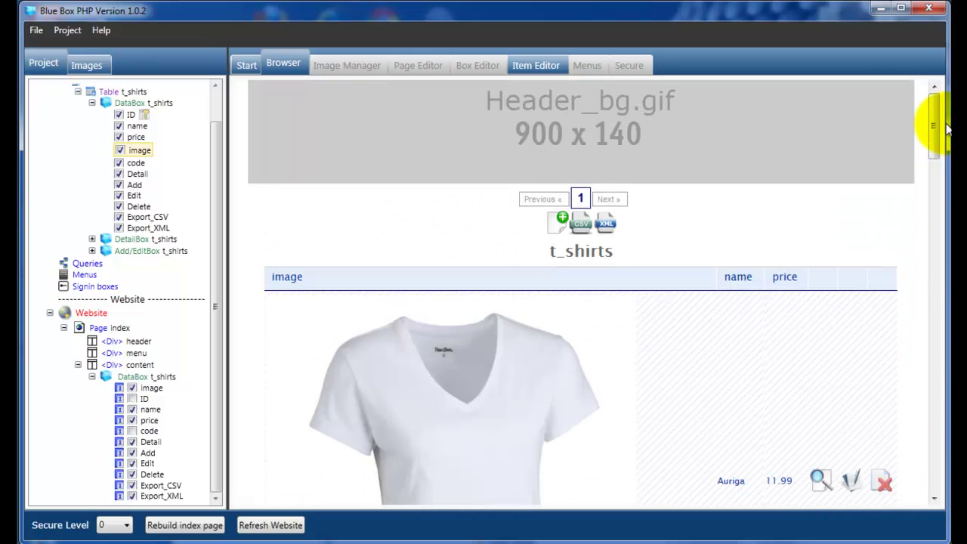
# Step: Set the t_shirts DataBox image field's path to _bb_images/t_shirts/t_shirt_thumbs and rebuild the index page
pyautogui.click(145, 151)
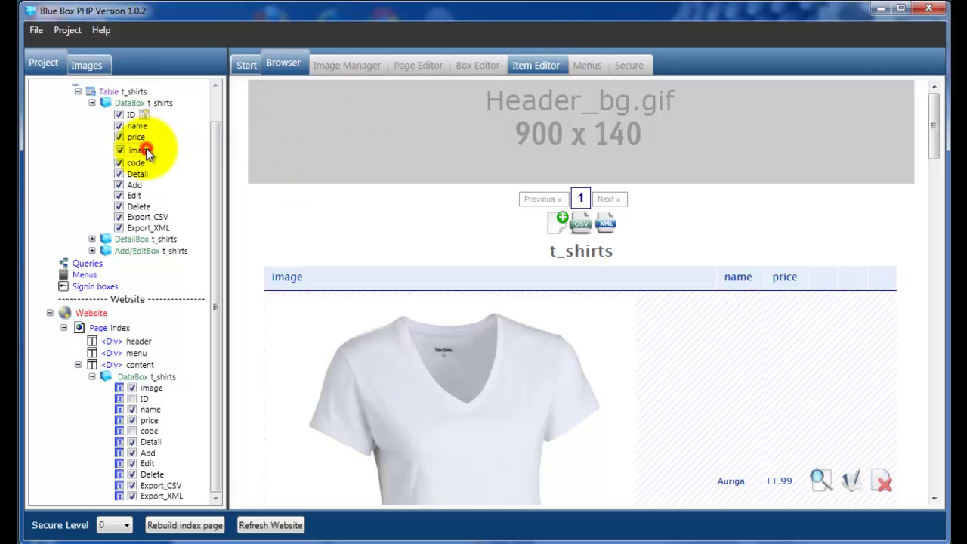
pyautogui.click(526, 65)
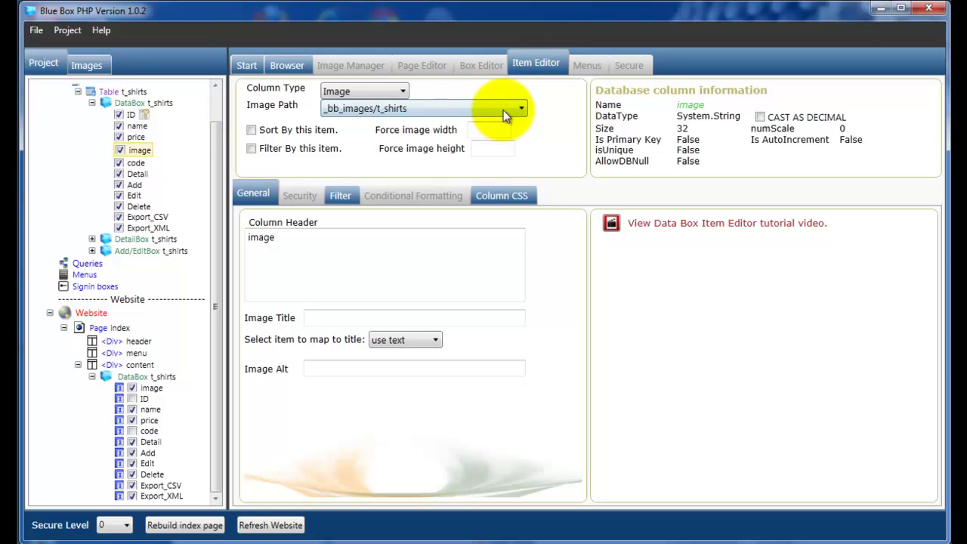
pyautogui.click(522, 108)
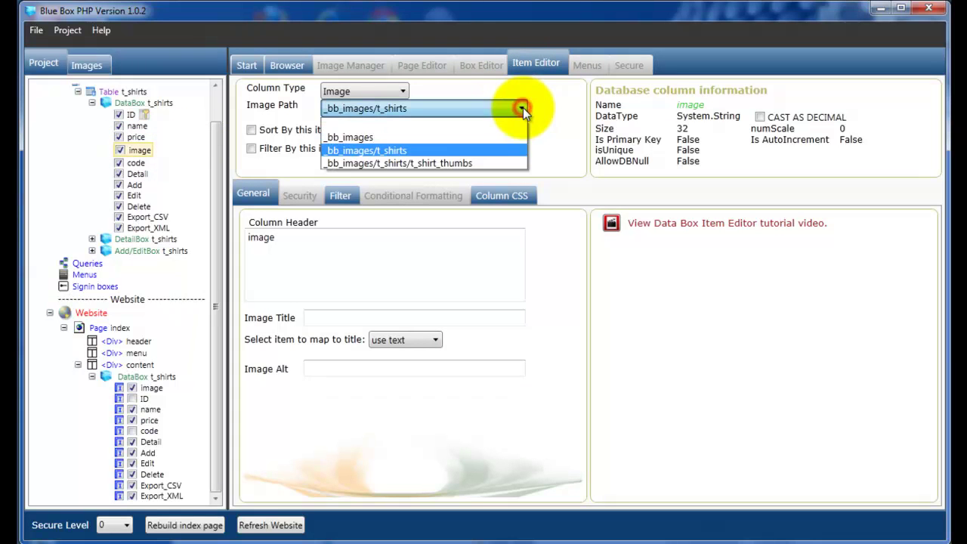
pyautogui.click(516, 162)
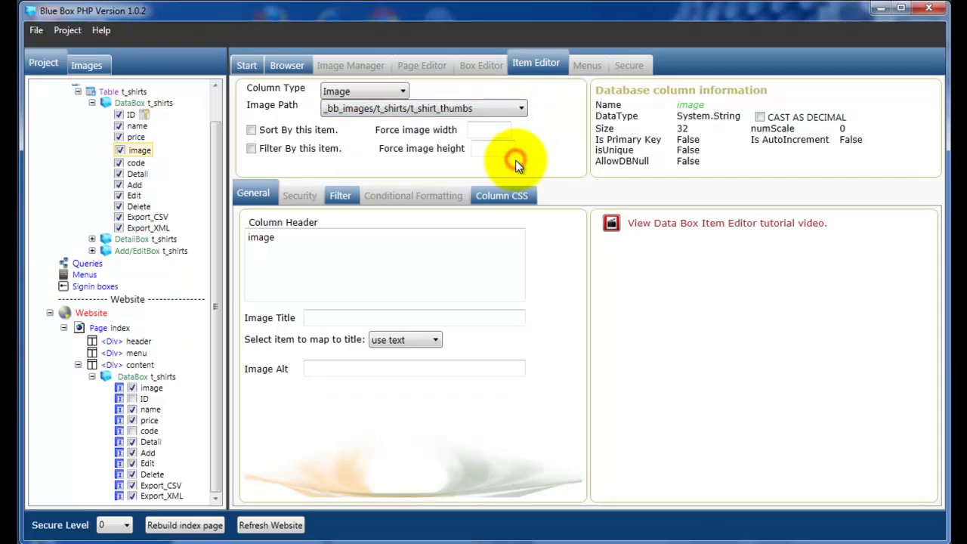
pyautogui.click(201, 526)
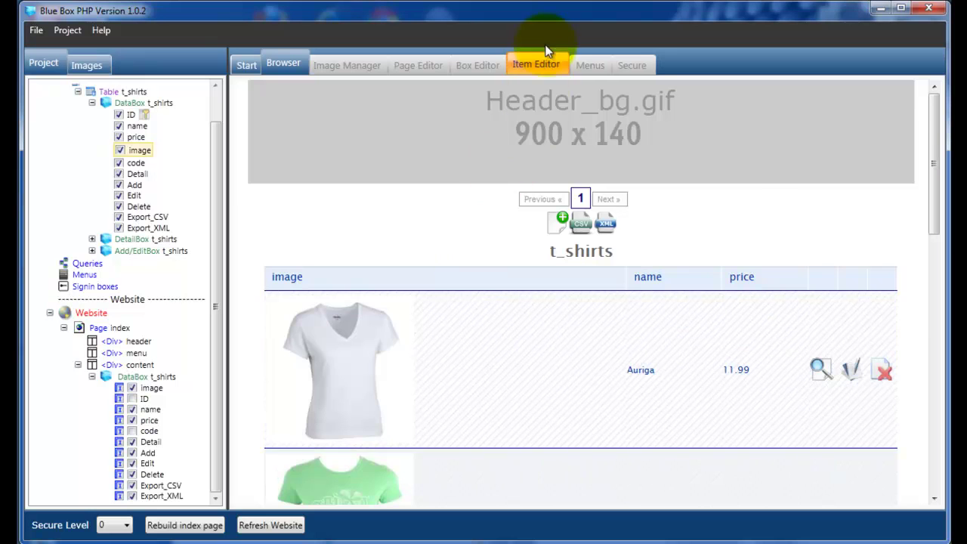
# Step: Force the image field's width to 50, rebuild the index page and check the thumbnails in the table
pyautogui.click(544, 62)
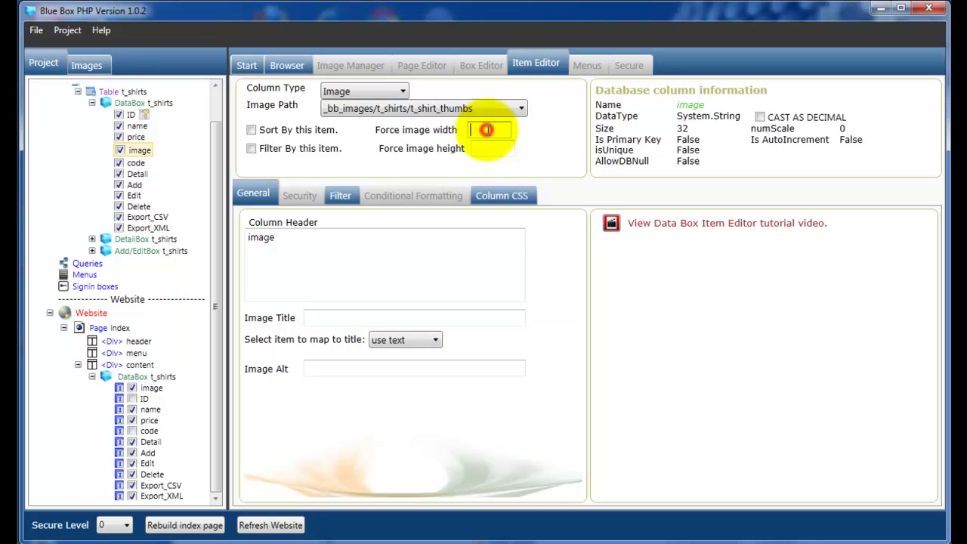
pyautogui.click(487, 130)
pyautogui.write('50')
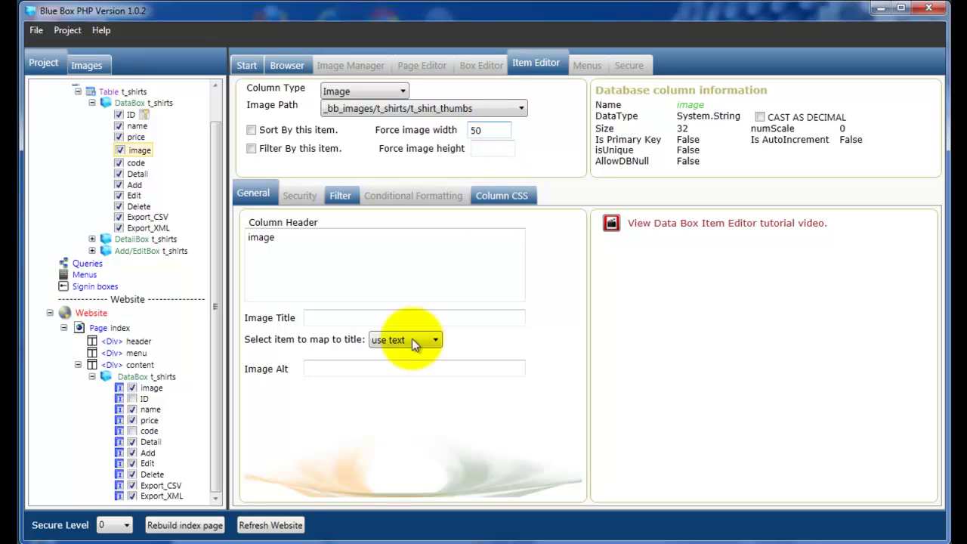
pyautogui.click(185, 525)
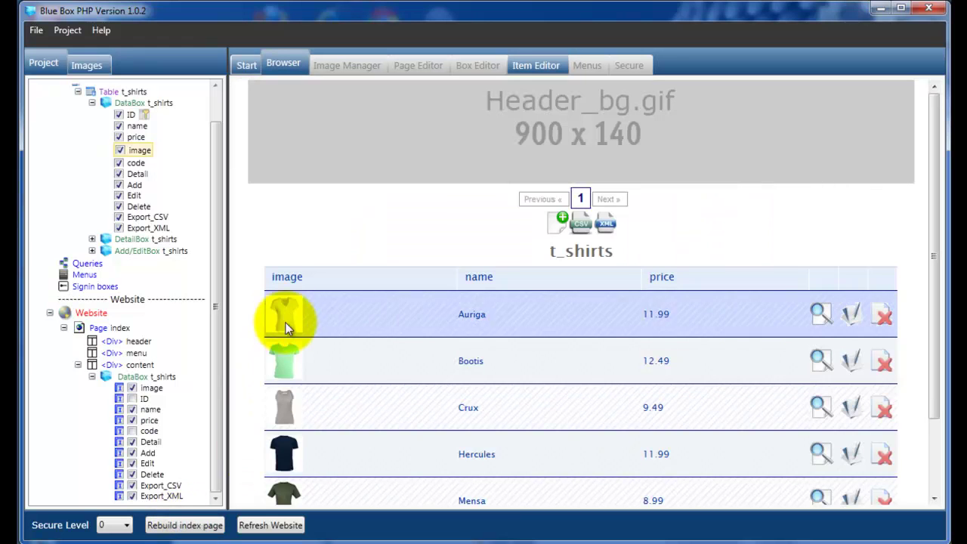
pyautogui.moveTo(932, 229)
pyautogui.mouseDown()
pyautogui.moveTo(923, 367)
pyautogui.moveTo(947, 227)
pyautogui.moveTo(941, 215)
pyautogui.mouseUp()
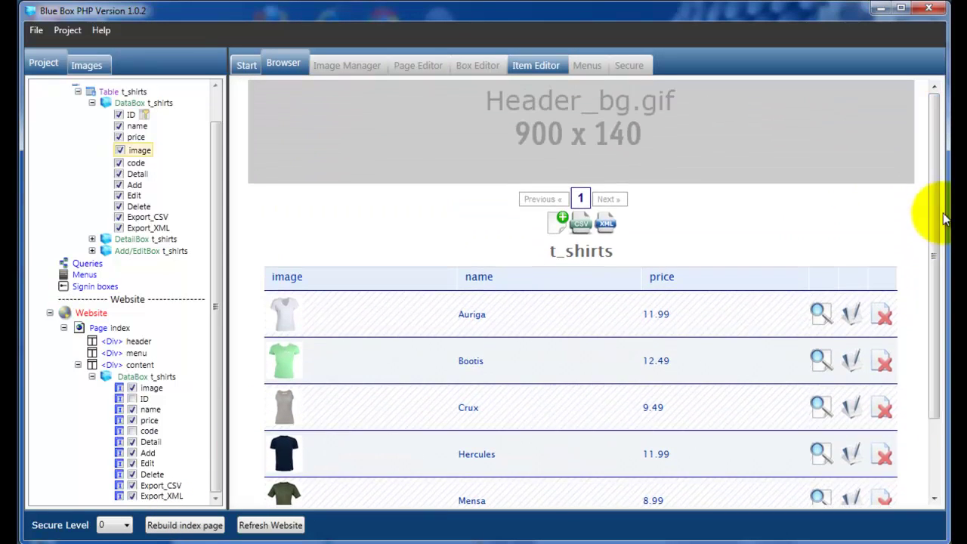